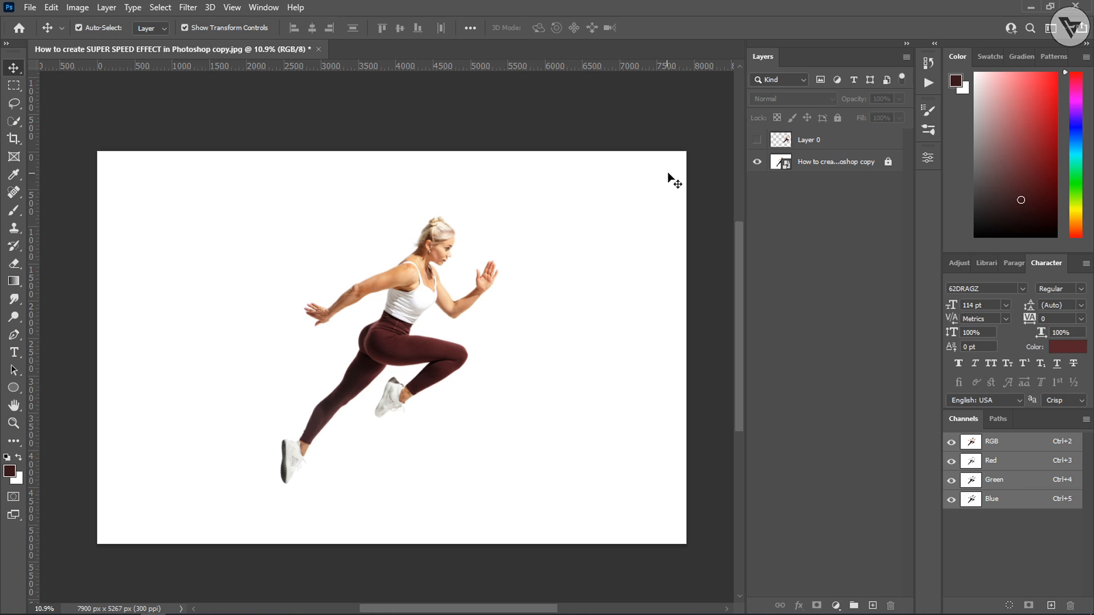
# Step: Show Layer 0, shift its cut-out runner slightly, and hide the layer again
pyautogui.click(757, 139)
pyautogui.moveTo(558, 285)
pyautogui.mouseDown()
pyautogui.moveTo(552, 306)
pyautogui.moveTo(554, 265)
pyautogui.mouseUp()
pyautogui.click(756, 140)
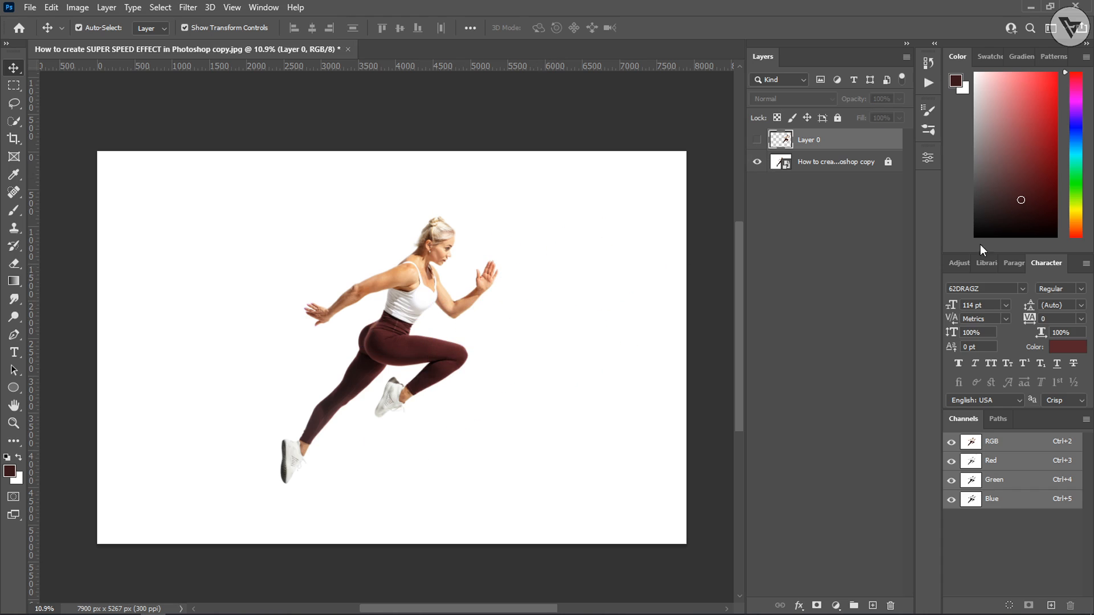
# Step: Unlock the original photo layer and select the running woman with Select Subject
pyautogui.click(852, 164)
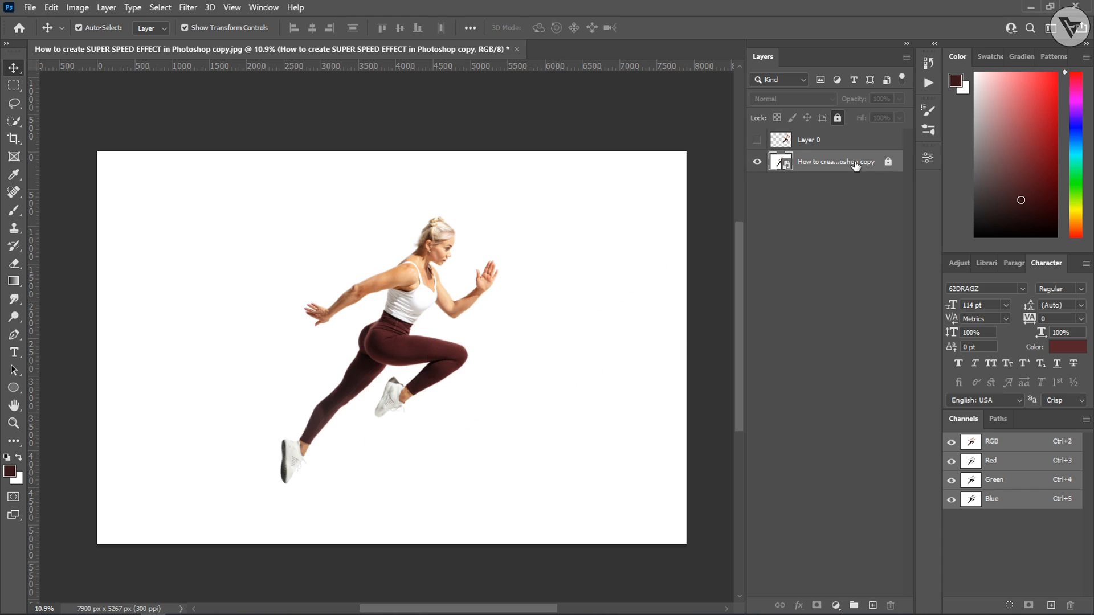
pyautogui.click(889, 163)
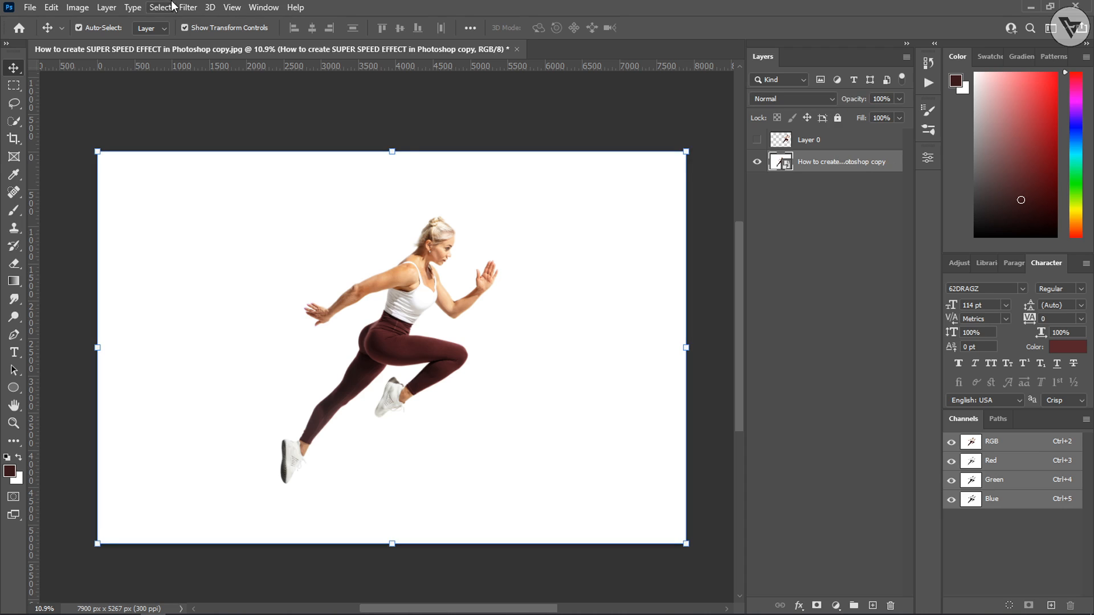
pyautogui.click(154, 7)
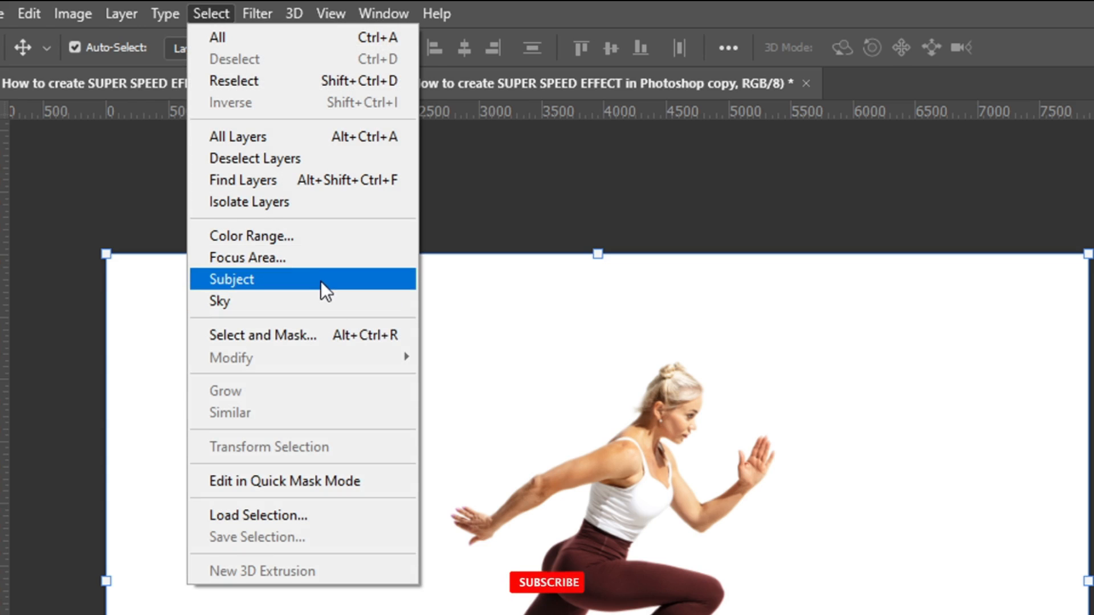
pyautogui.click(321, 282)
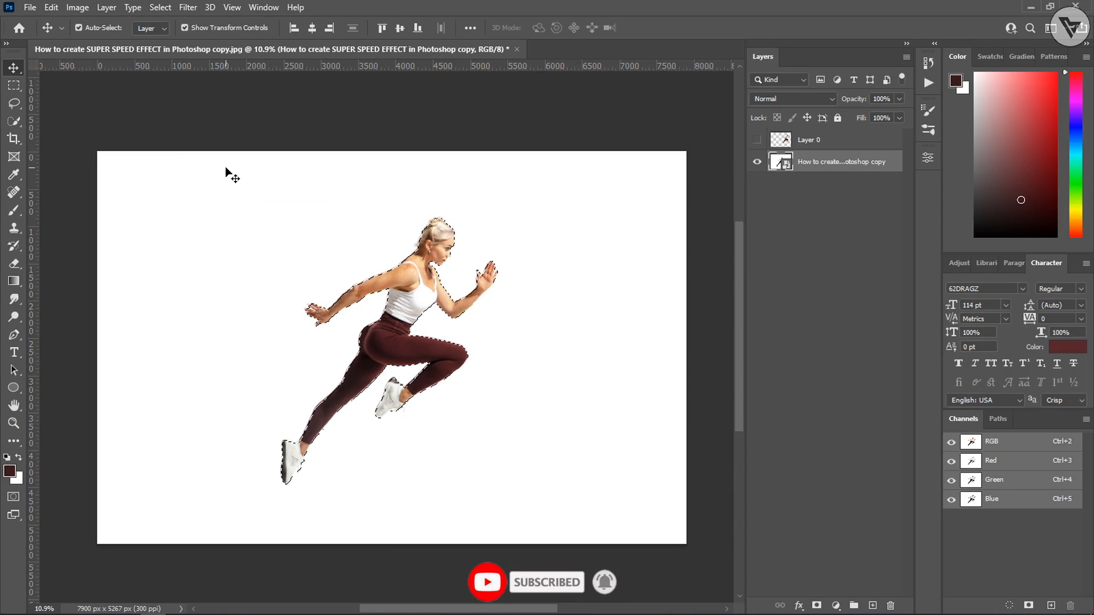
pyautogui.scroll(3, 428, 245)
pyautogui.scroll(4, 433, 234)
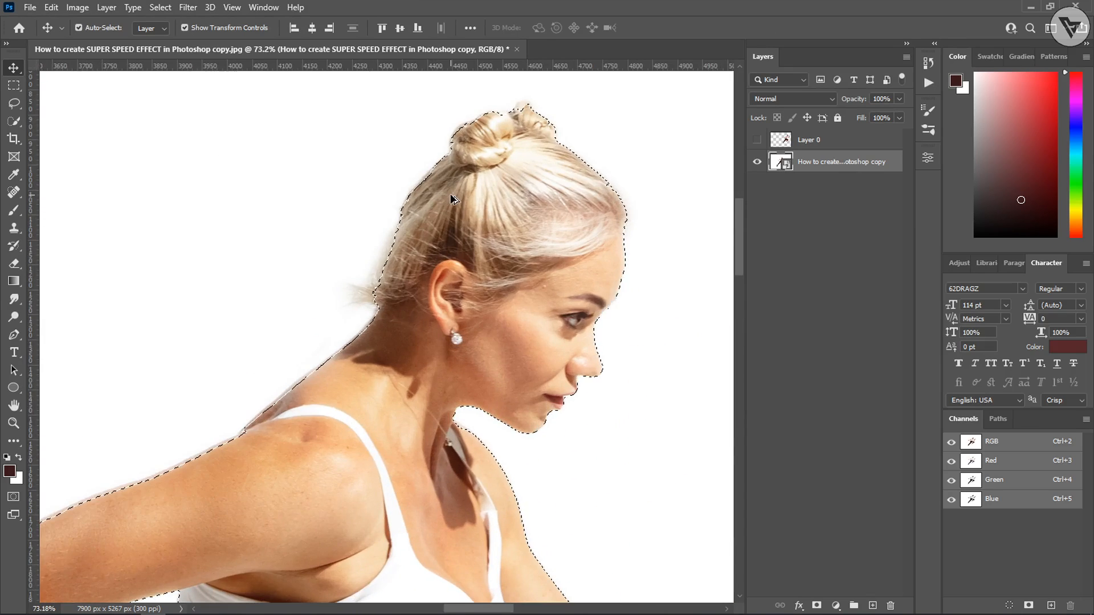
pyautogui.scroll(-6, 450, 199)
pyautogui.scroll(4, 450, 198)
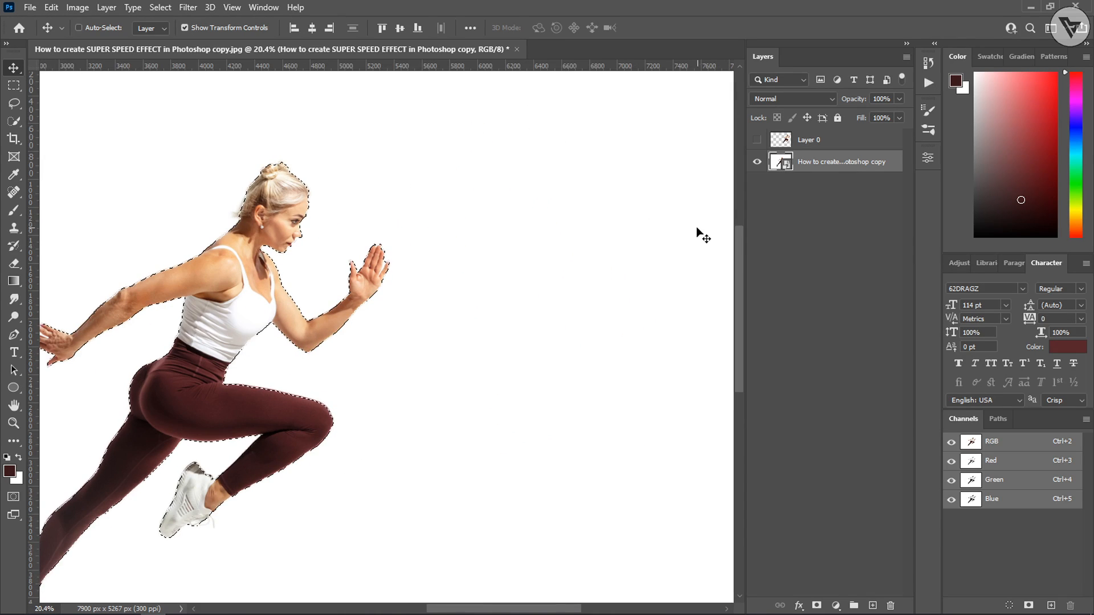
# Step: Copy the selected runner to a new layer and hide the original photo layer
pyautogui.hotkey('ctrl', 'j')
pyautogui.click(757, 183)
pyautogui.scroll(-3, 251, 313)
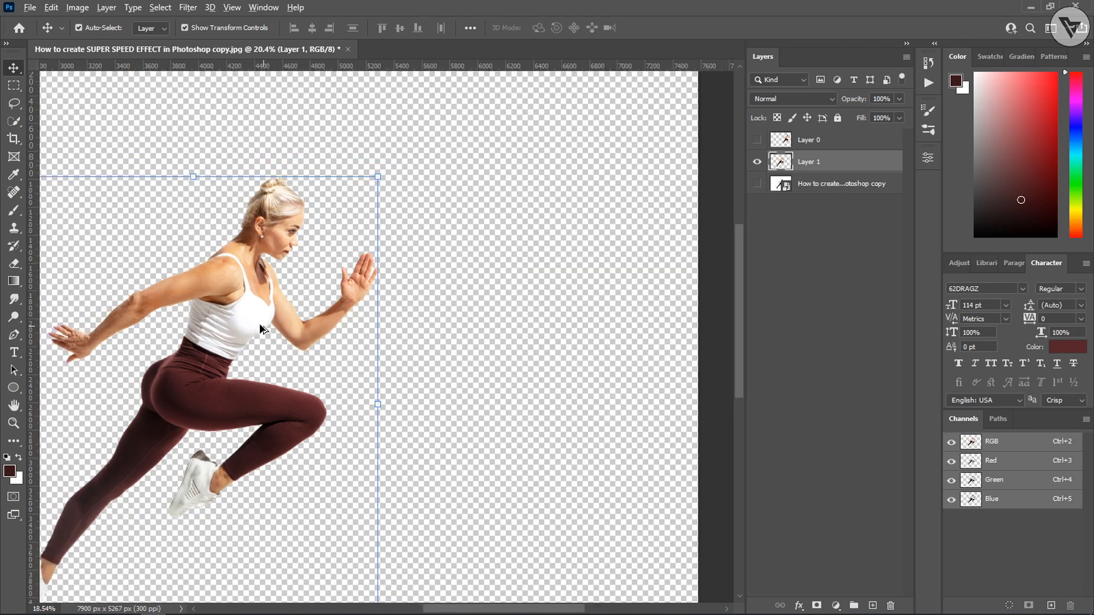
# Step: Move the cut-out runner on Layer 1 slightly down and to the right on the canvas
pyautogui.moveTo(245, 311); pyautogui.dragTo(270, 321)
pyautogui.moveTo(442, 405); pyautogui.dragTo(610, 393)
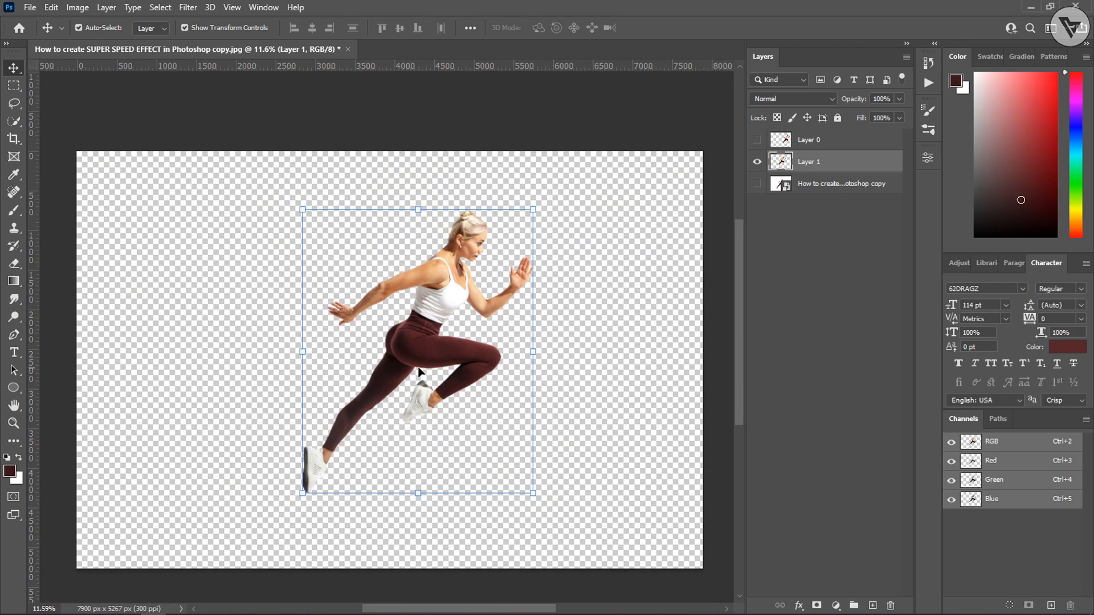
pyautogui.moveTo(422, 366)
pyautogui.mouseDown()
pyautogui.moveTo(459, 369)
pyautogui.moveTo(437, 373)
pyautogui.mouseUp()
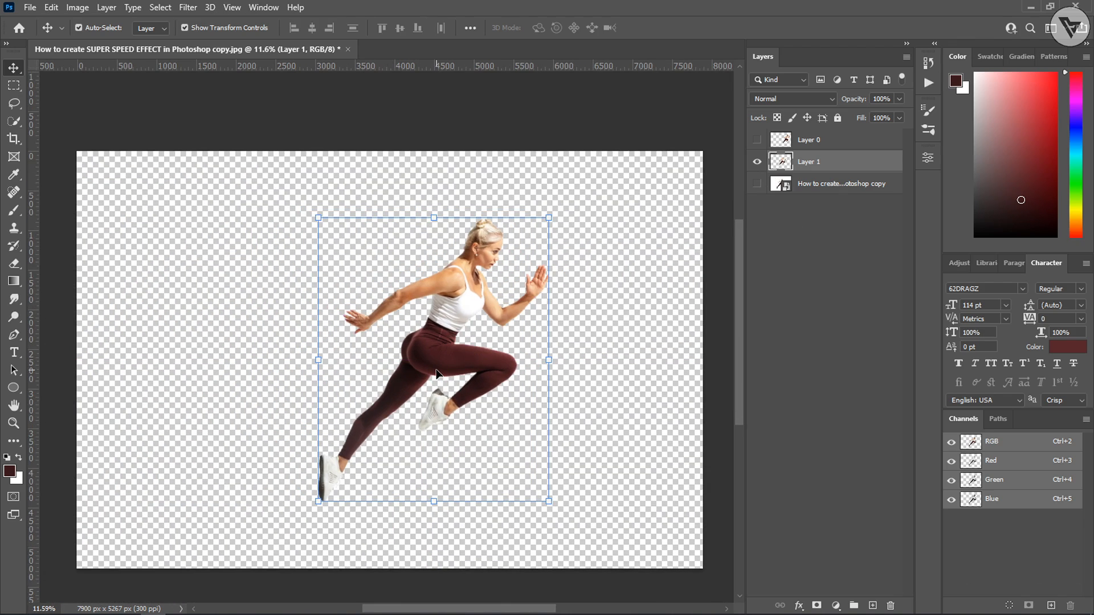
pyautogui.click(13, 122)
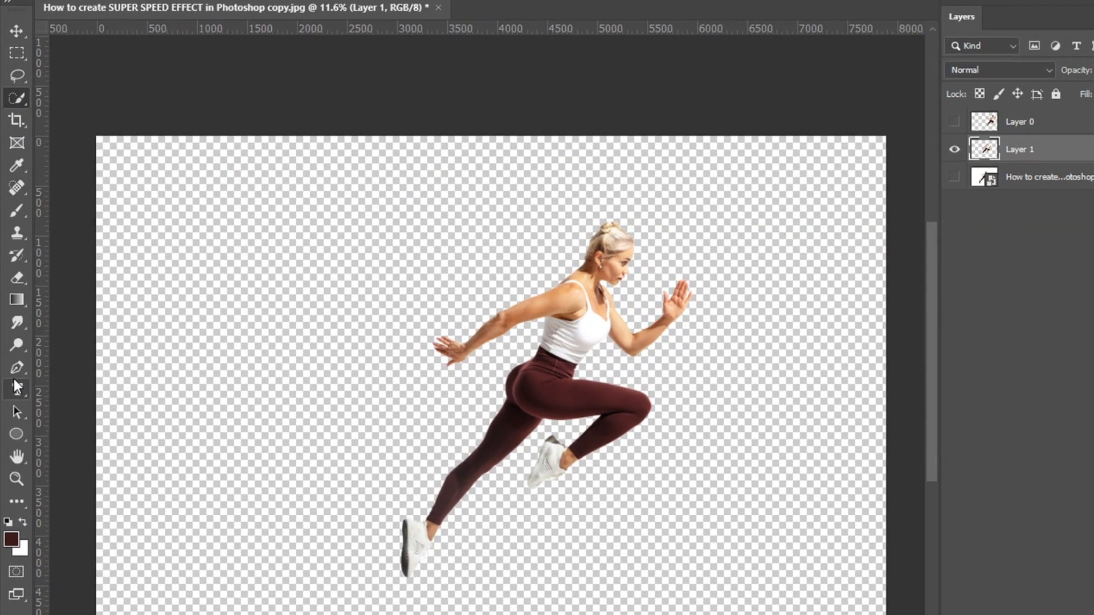
pyautogui.rightClick(14, 336)
pyautogui.click(17, 31)
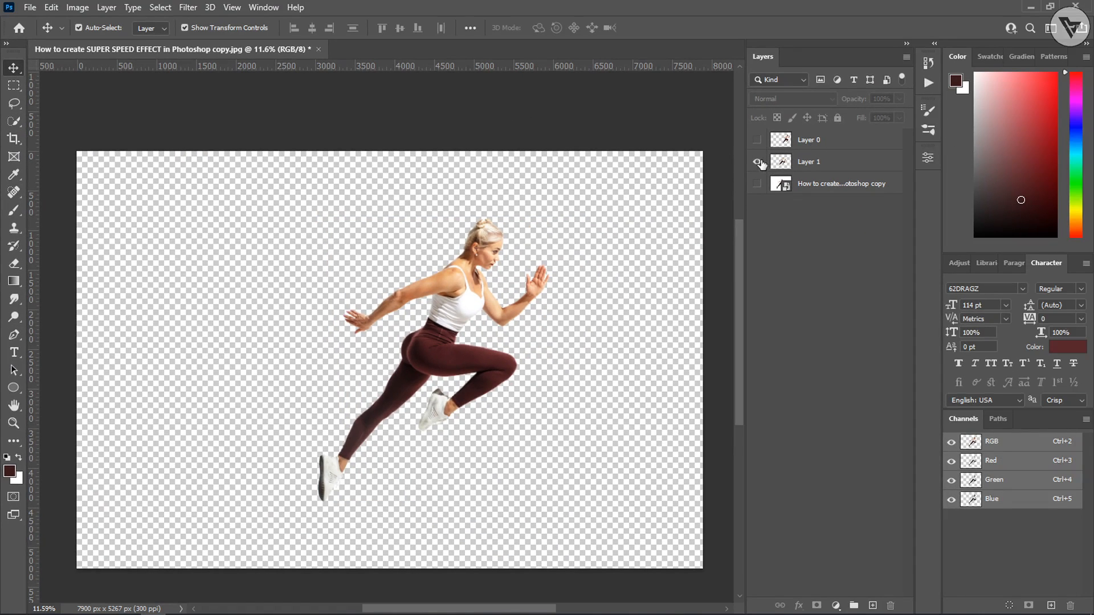
# Step: Delete Layer 1 with the freshly cut-out runner
pyautogui.click(758, 162)
pyautogui.click(800, 163)
pyautogui.press('Delete')
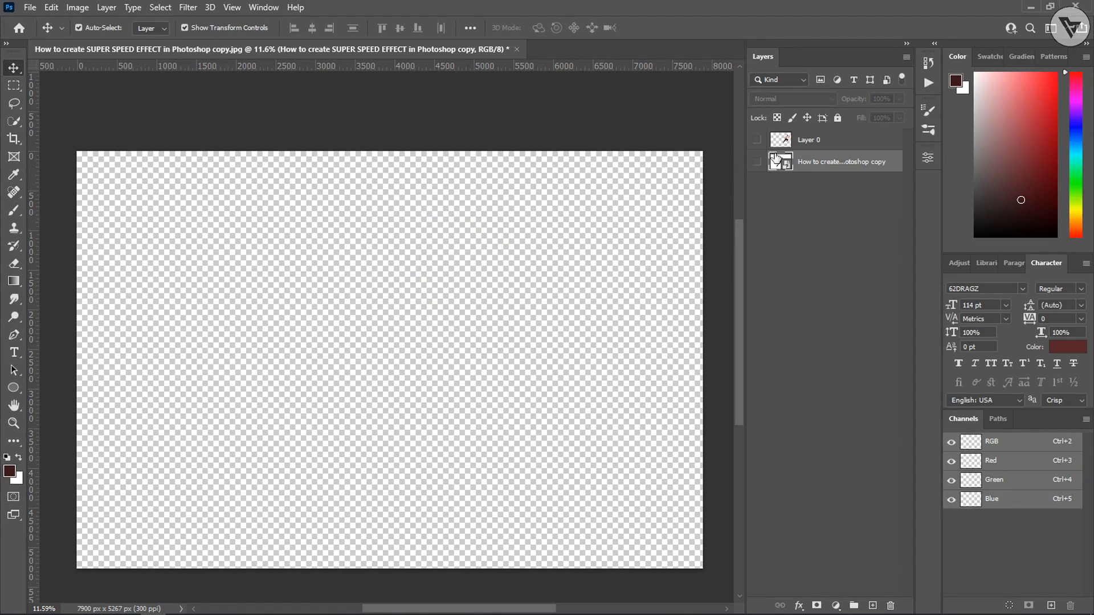
# Step: Show Layer 0 and move its runner a little to the left on the canvas
pyautogui.click(757, 140)
pyautogui.click(537, 327)
pyautogui.moveTo(538, 328); pyautogui.dragTo(485, 325)
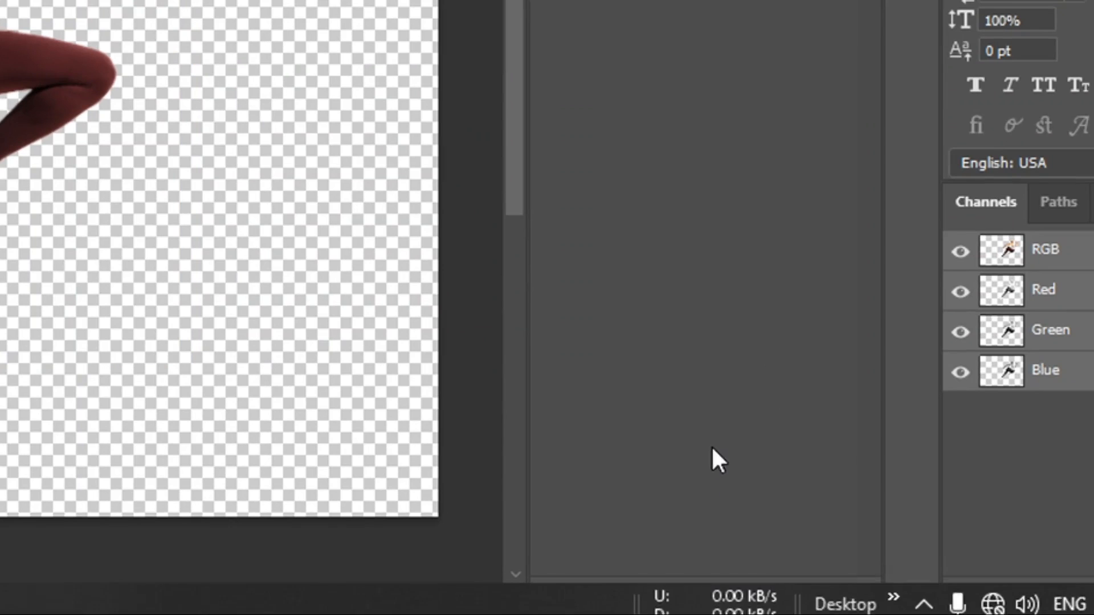
# Step: Add a Solid Color fill layer in white (ffffff)
pyautogui.click(721, 593)
pyautogui.click(767, 80)
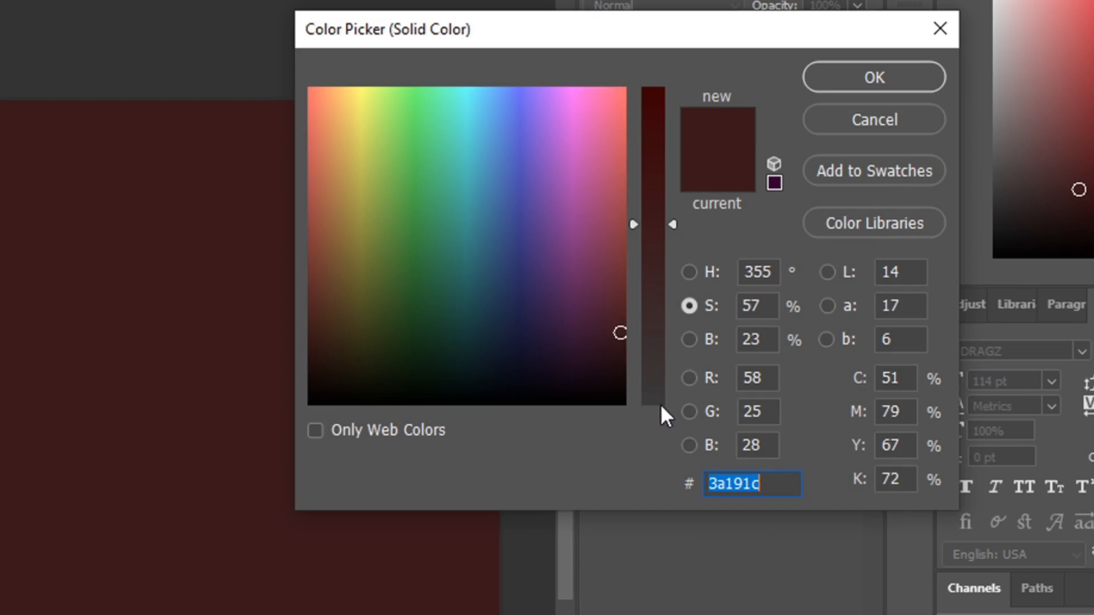
pyautogui.moveTo(530, 224)
pyautogui.mouseDown()
pyautogui.moveTo(495, 163)
pyautogui.moveTo(413, 94)
pyautogui.mouseUp()
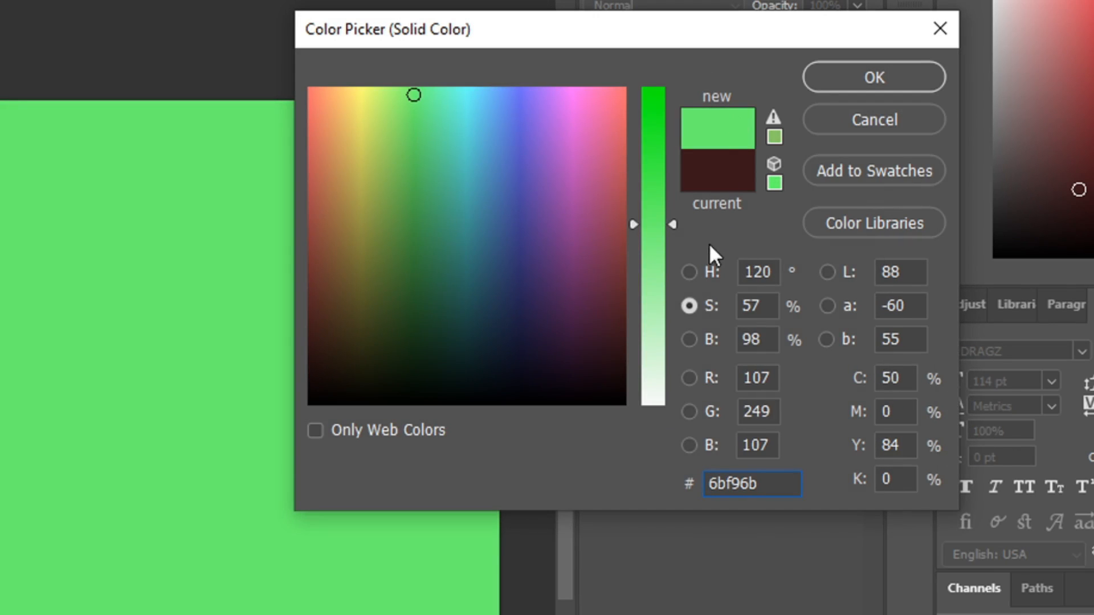
pyautogui.click(689, 272)
pyautogui.moveTo(528, 180); pyautogui.dragTo(309, 88)
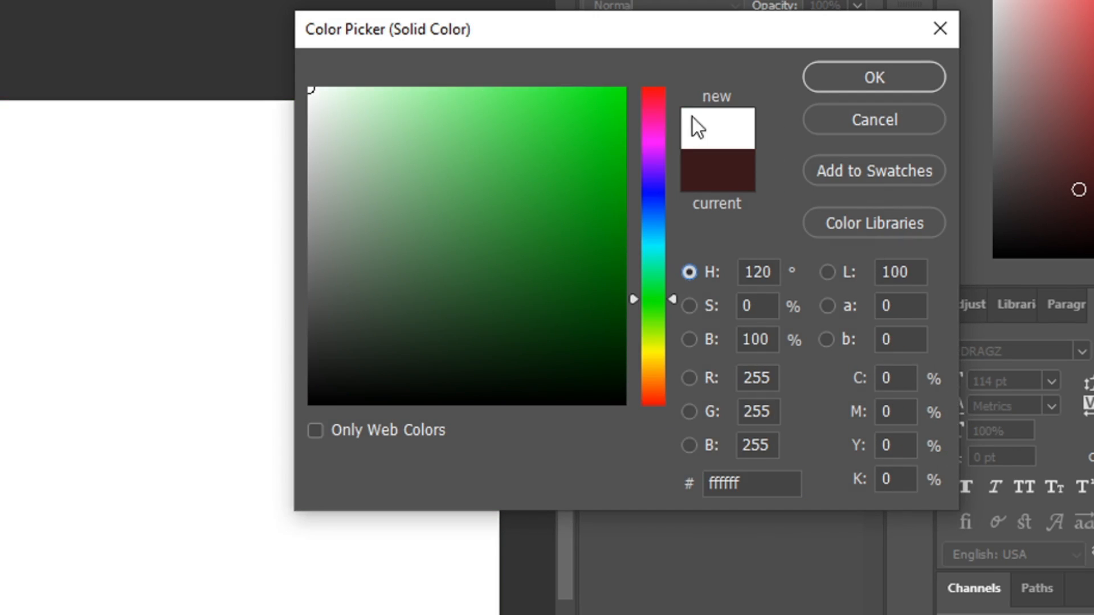
pyautogui.click(823, 80)
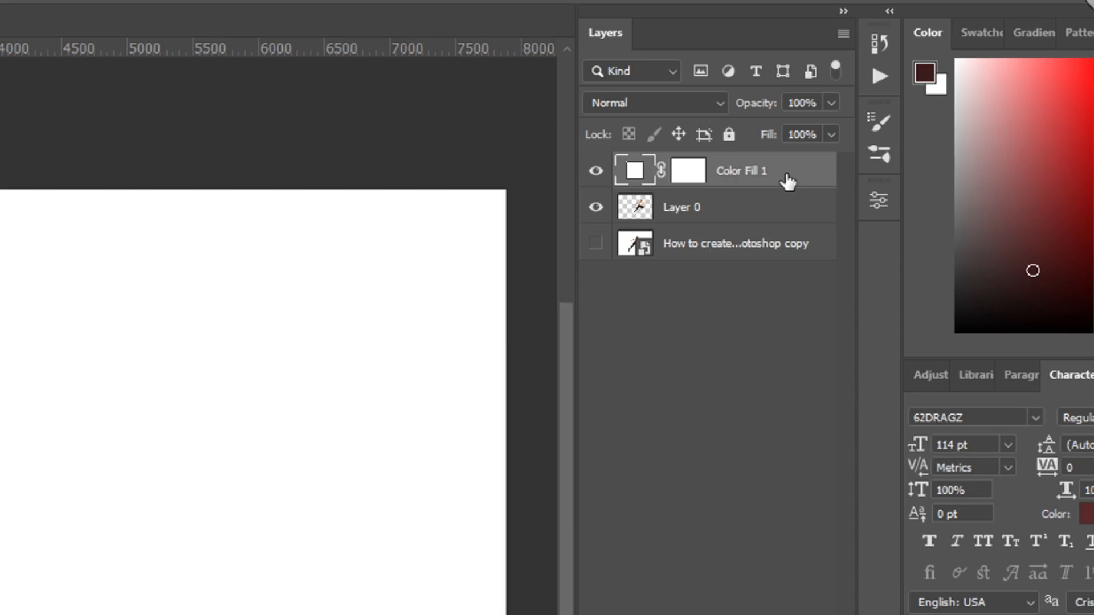
# Step: Place the white fill layer directly below Layer 0 and shift the runner slightly right and down
pyautogui.moveTo(811, 89); pyautogui.dragTo(804, 134)
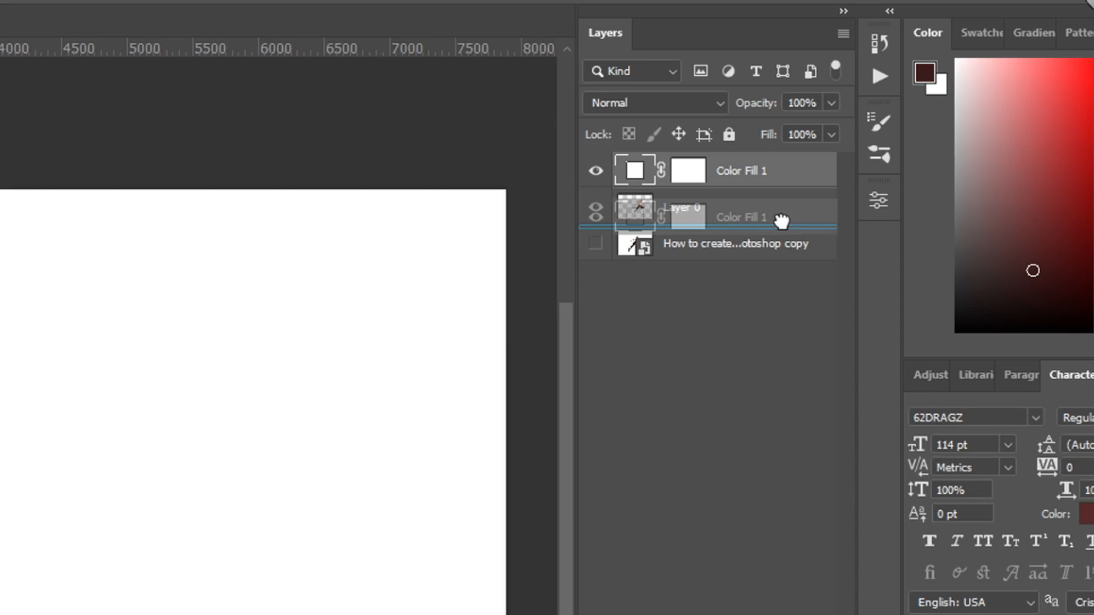
pyautogui.moveTo(780, 221); pyautogui.dragTo(781, 220)
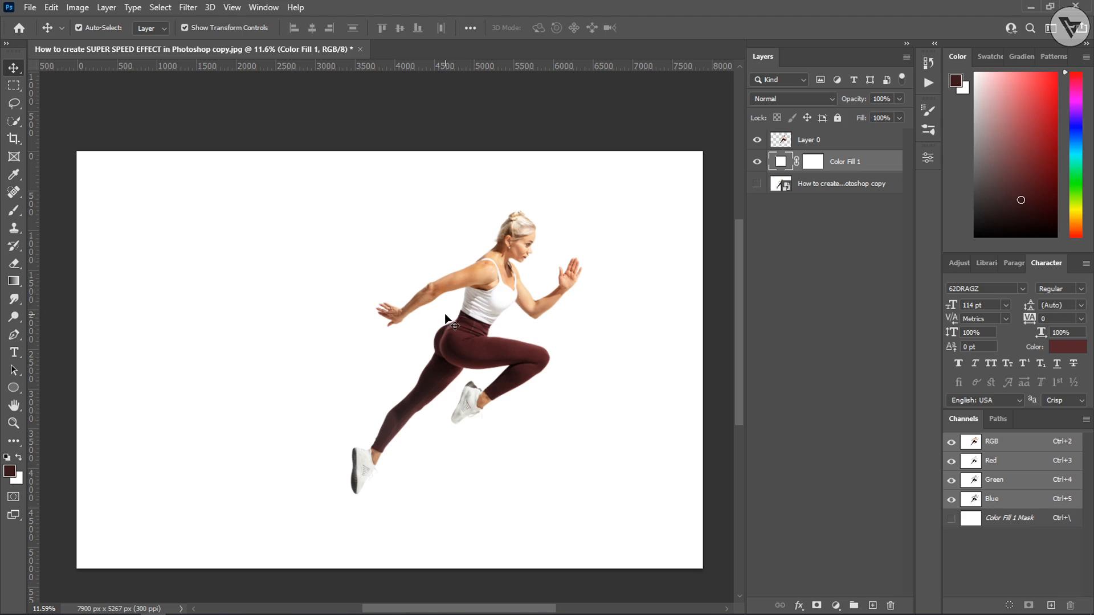
pyautogui.moveTo(504, 291)
pyautogui.mouseDown()
pyautogui.moveTo(489, 290)
pyautogui.moveTo(535, 287)
pyautogui.moveTo(545, 306)
pyautogui.moveTo(522, 300)
pyautogui.mouseUp()
pyautogui.click(538, 125)
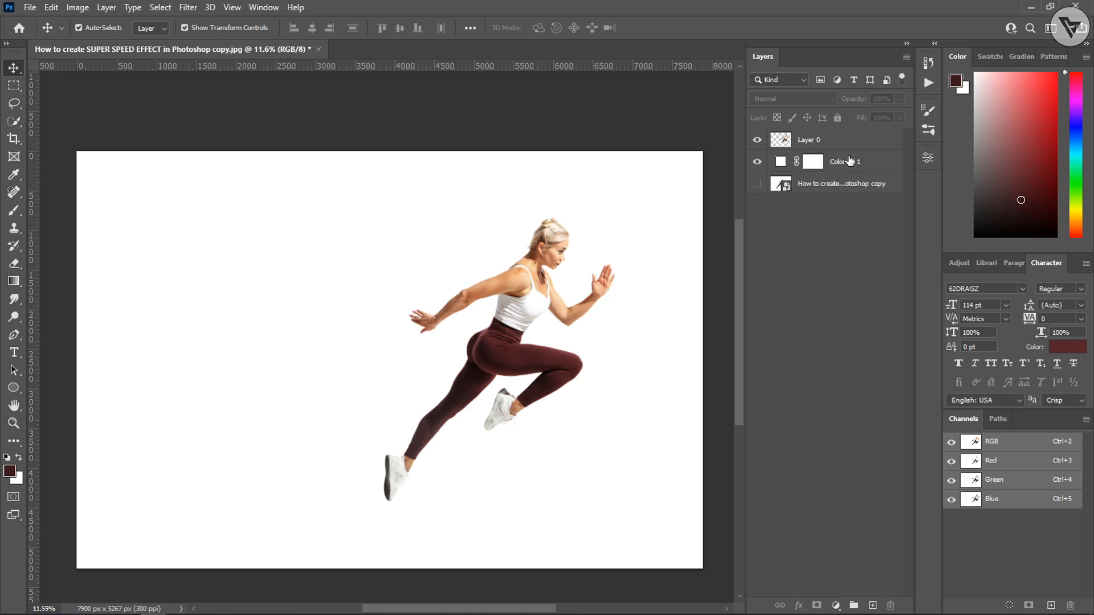
# Step: Rename Layer 0 as model and duplicate it
pyautogui.click(850, 146)
pyautogui.click(834, 145)
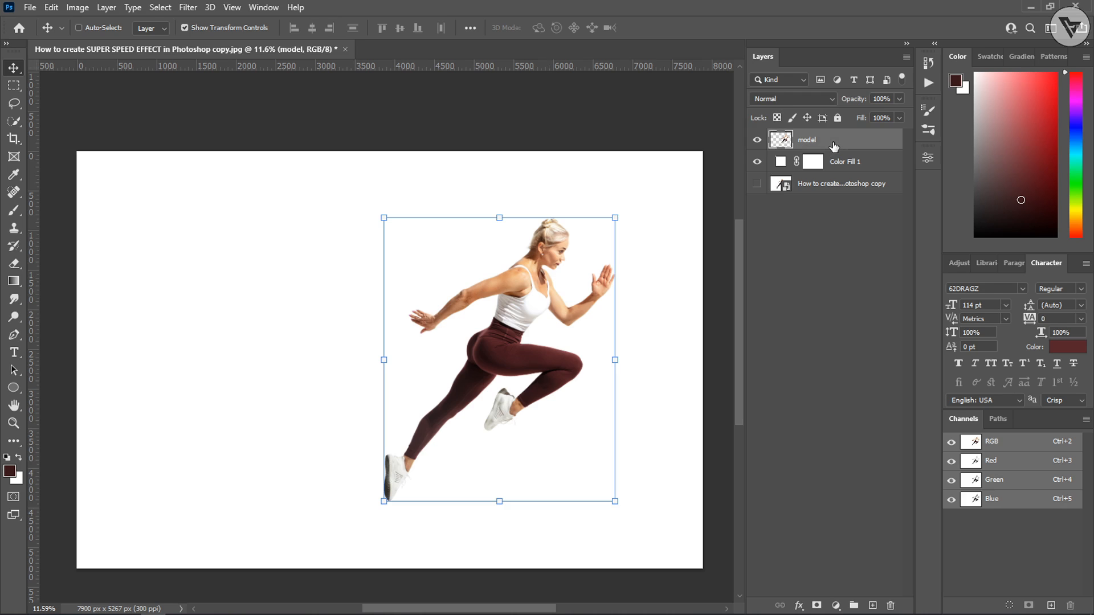
pyautogui.hotkey('ctrl', 'j')
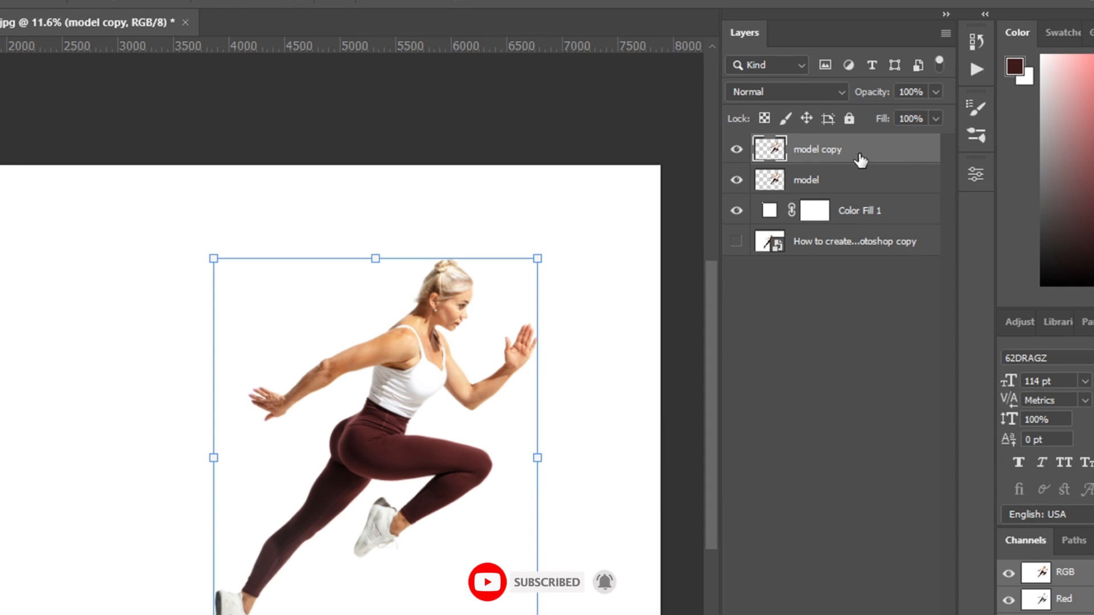
# Step: Apply a Motion Blur with angle 0° and distance 250 pixels to the model layer beneath the copy
pyautogui.click(841, 185)
pyautogui.click(205, 7)
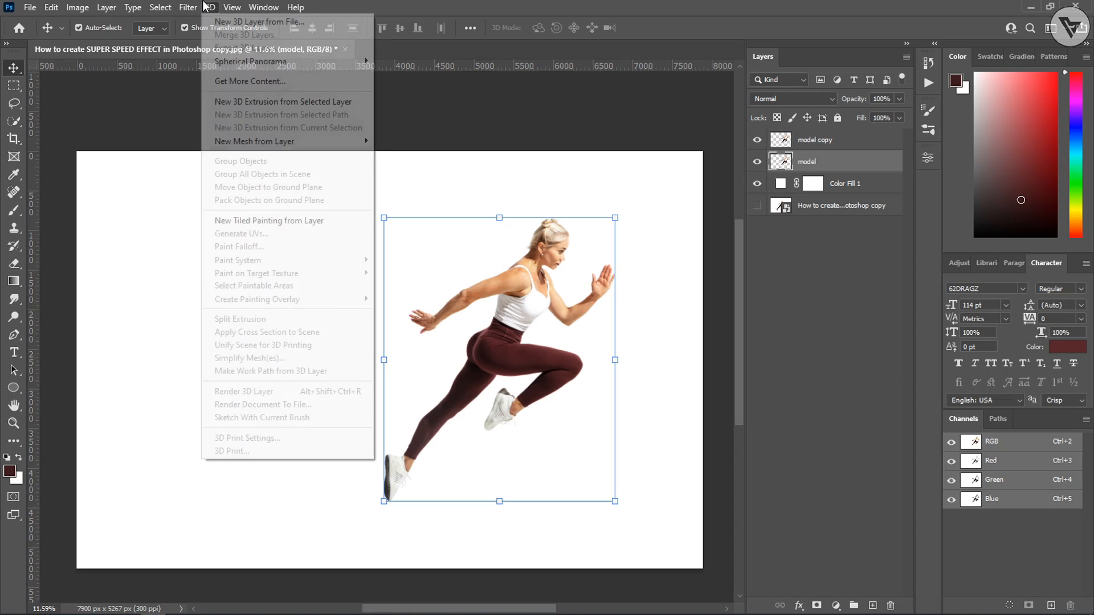
pyautogui.moveTo(188, 7)
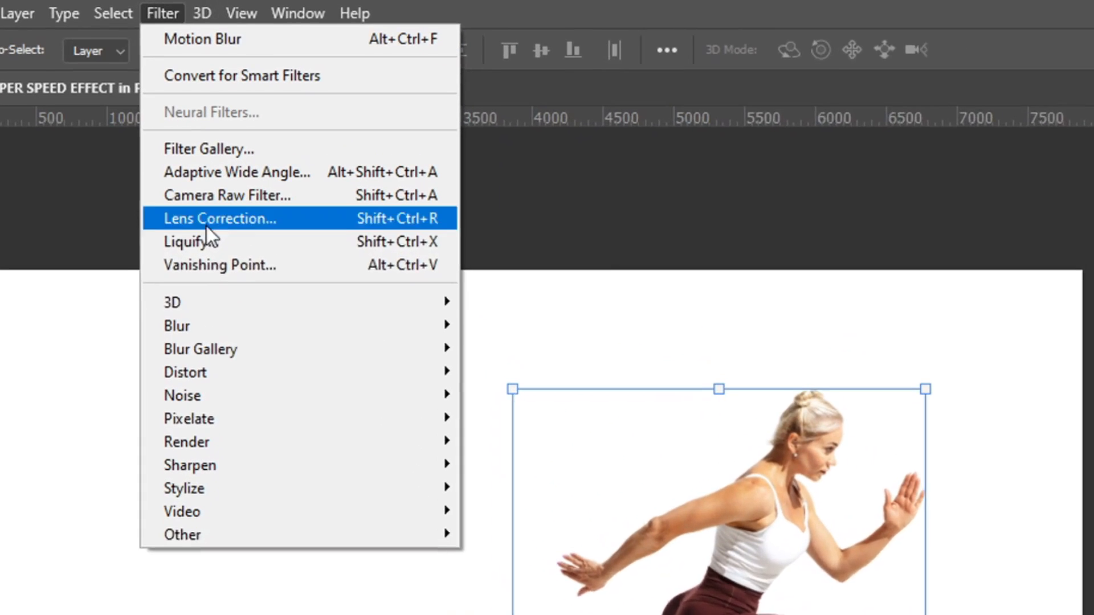
pyautogui.moveTo(300, 329)
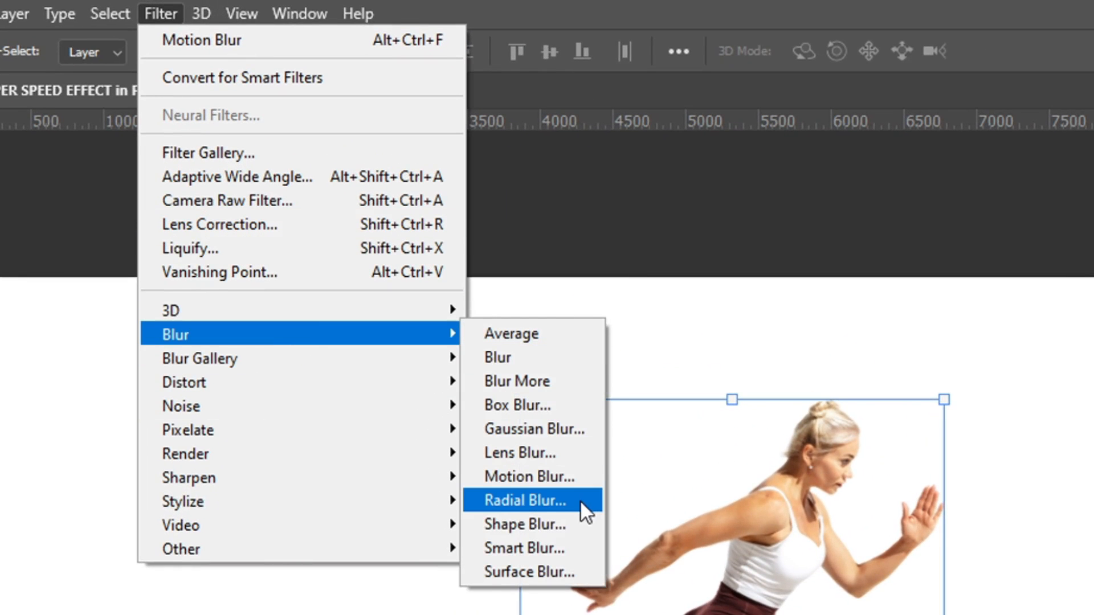
pyautogui.click(570, 477)
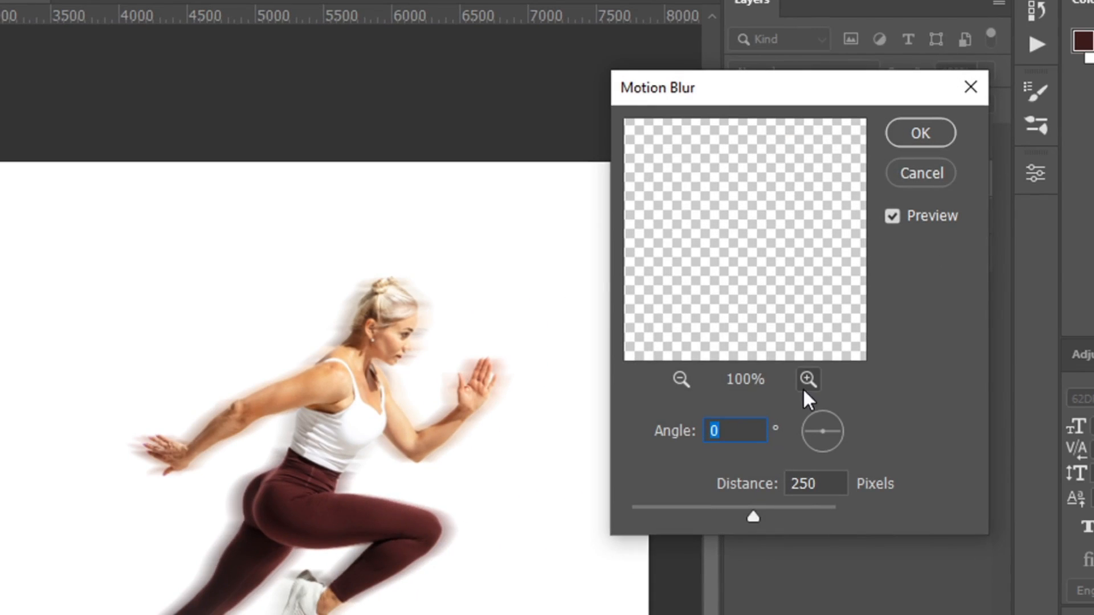
pyautogui.doubleClick(827, 485)
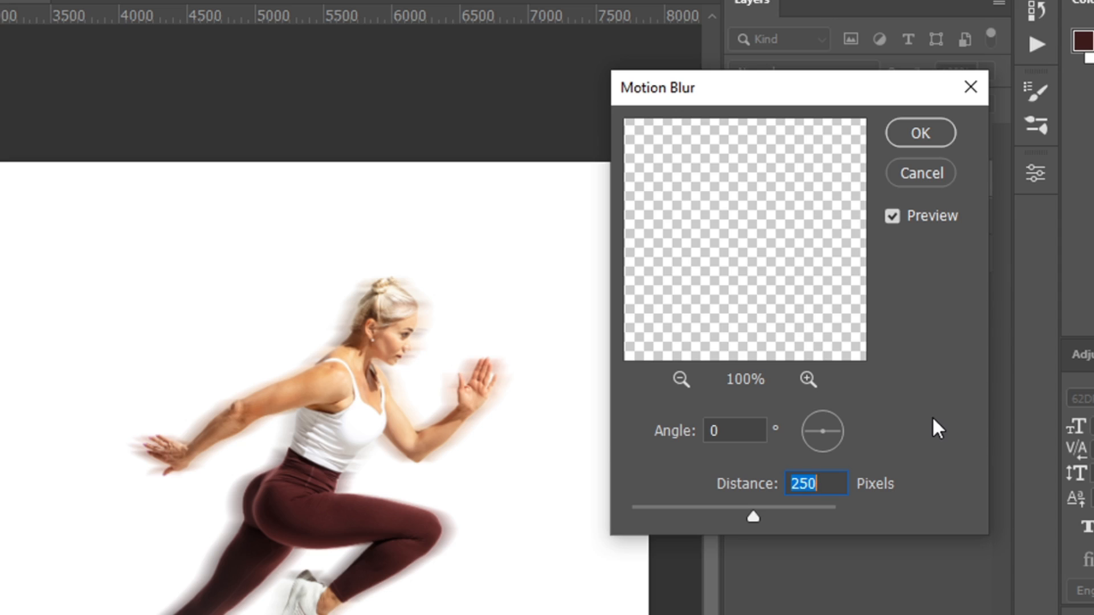
pyautogui.write('200')
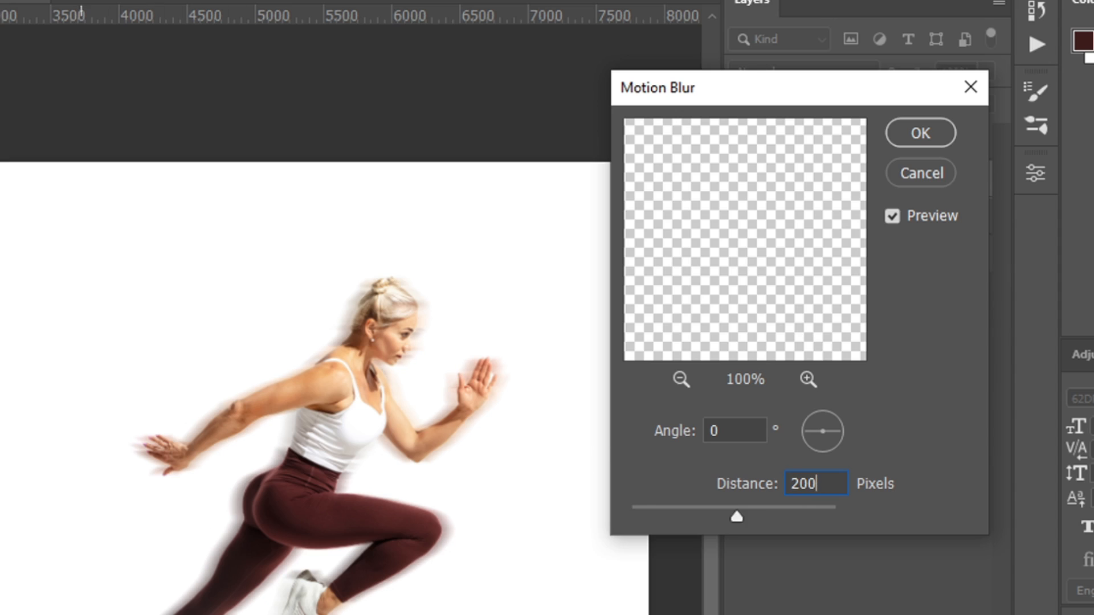
pyautogui.press('BackSpace')
pyautogui.press('BackSpace')
pyautogui.write('50')
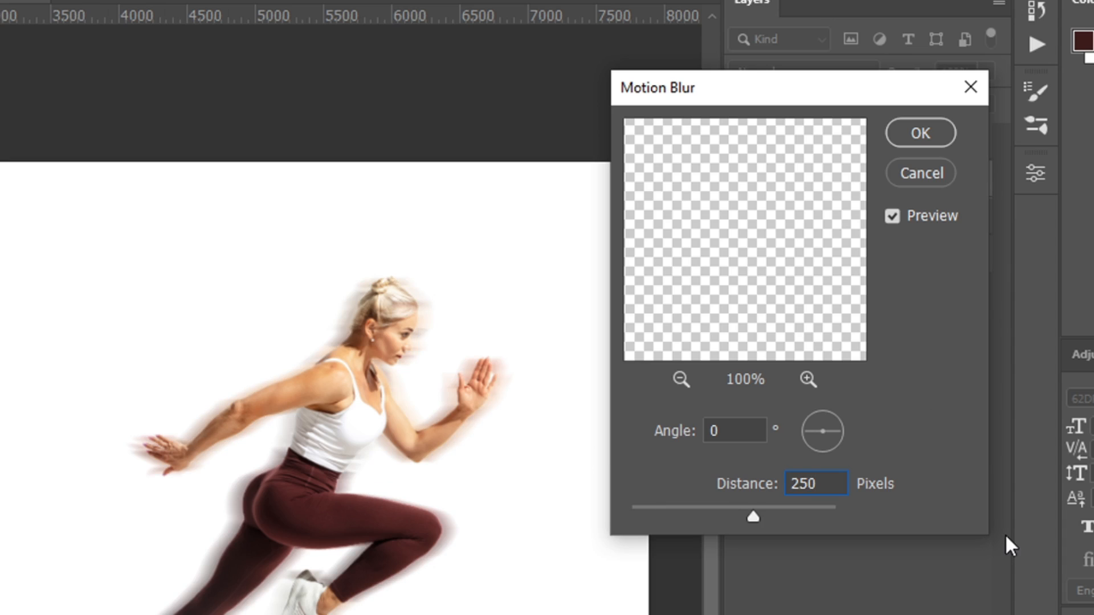
pyautogui.press('Return')
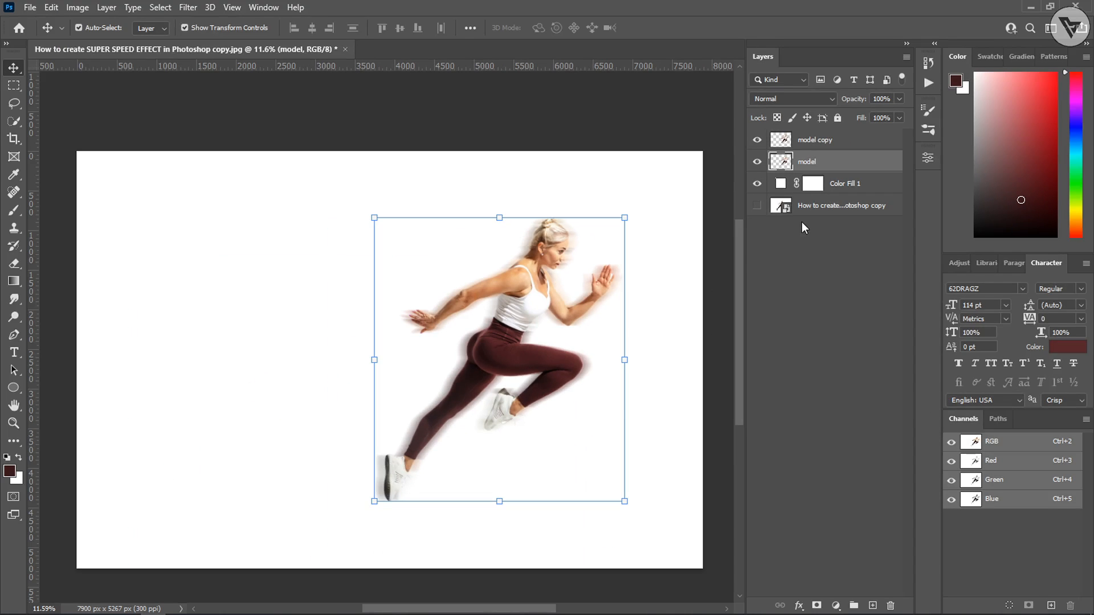
# Step: Duplicate the blurred model layer, keeping Auto-Select and Show Transform Controls enabled for the Move tool
pyautogui.moveTo(850, 167); pyautogui.dragTo(874, 605)
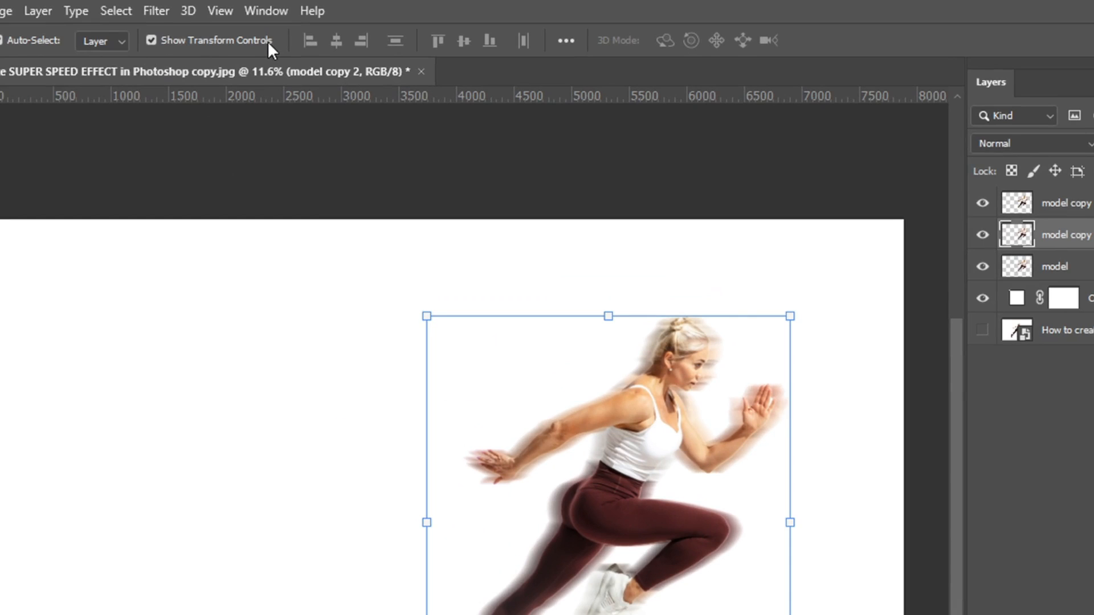
pyautogui.click(223, 41)
pyautogui.click(164, 41)
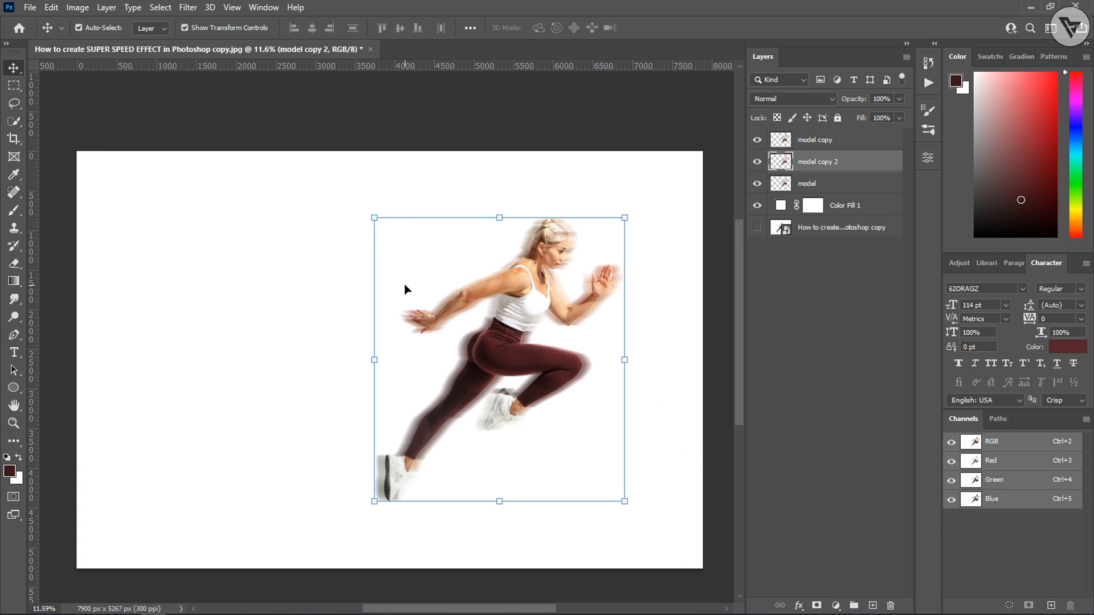
pyautogui.click(405, 289)
# Step: Nudge the blurred model layer horizontally to the left so its blur trails behind the sharp runner
pyautogui.click(833, 185)
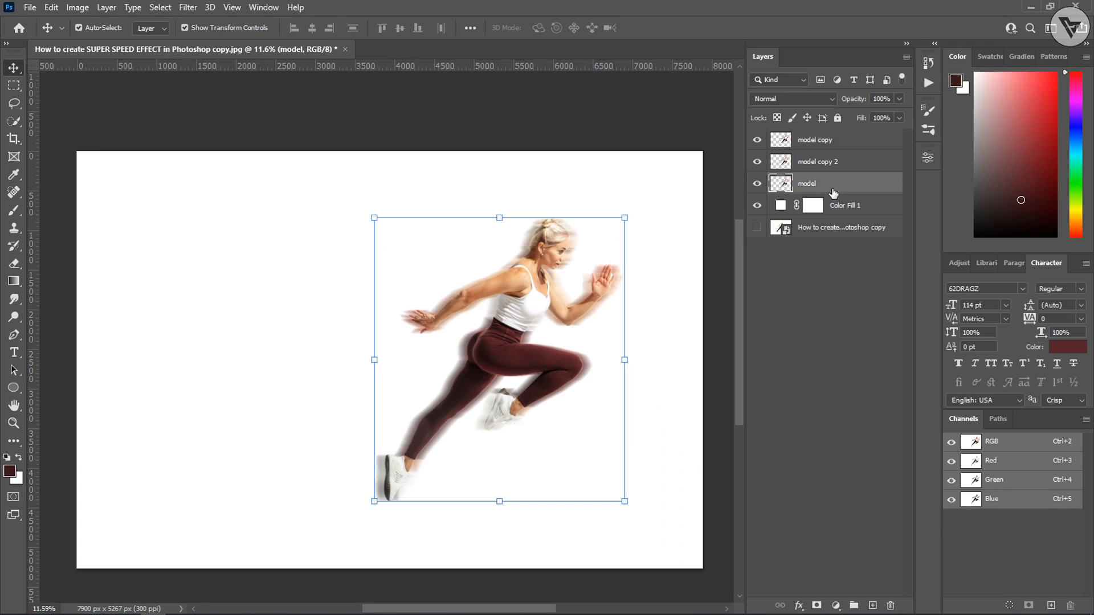
pyautogui.hotkey('shift', 'Left')
pyautogui.hotkey('shift', 'Left')
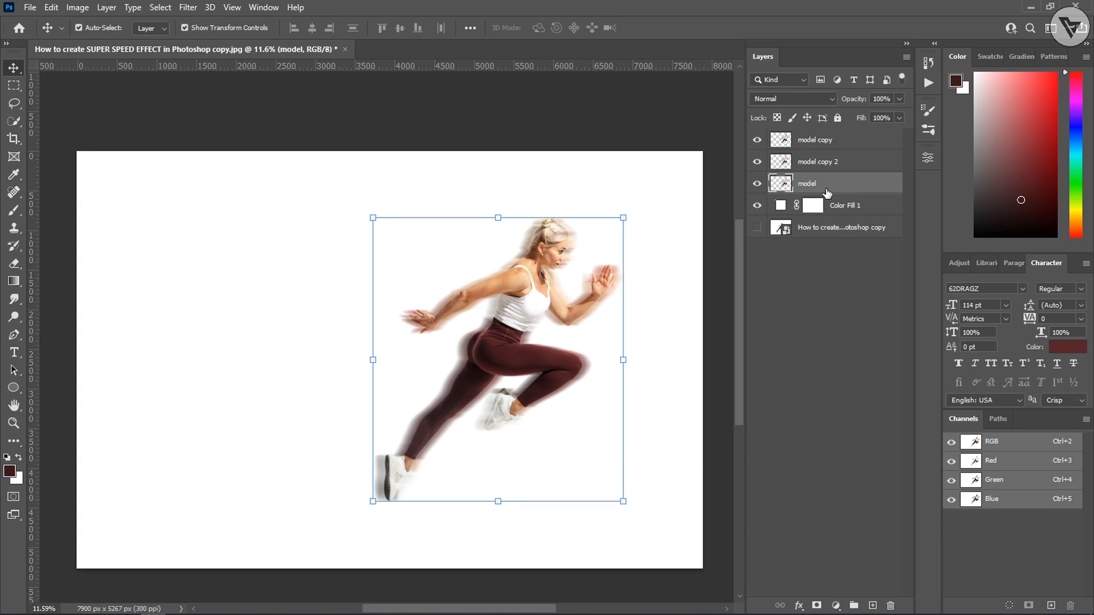
pyautogui.hotkey('shift', 'Left')
pyautogui.hotkey('shift', 'Left')
pyautogui.hotkey('shift', 'Left')
pyautogui.hotkey('shift', 'Left')
pyautogui.hotkey('shift', 'Left')
pyautogui.hotkey('shift', 'Left')
pyautogui.hotkey('shift', 'Left')
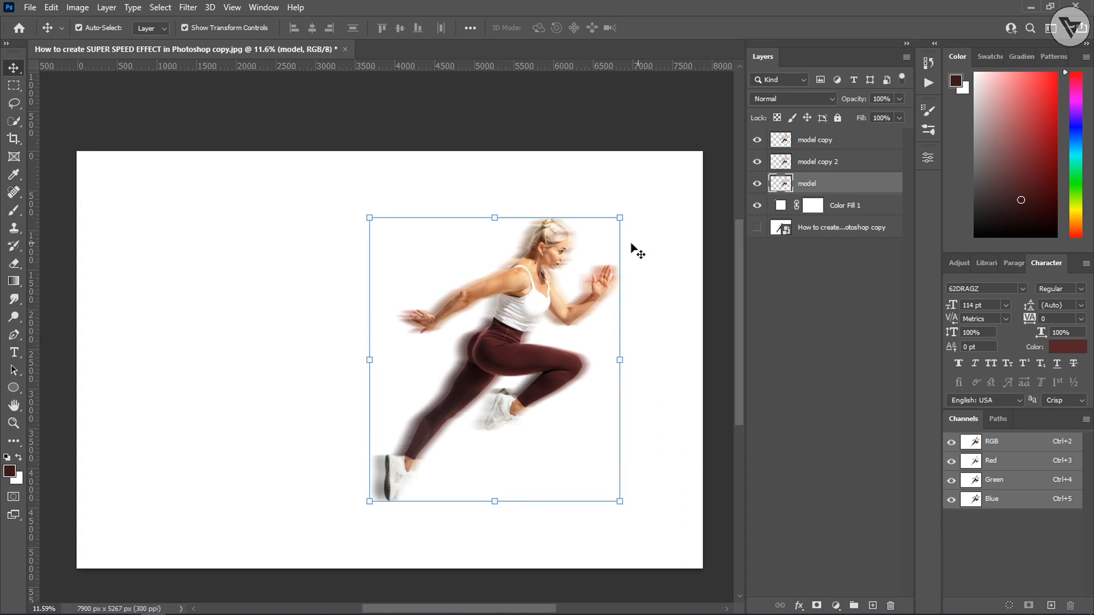
pyautogui.hotkey('shift', 'Left')
pyautogui.hotkey('shift', 'Left')
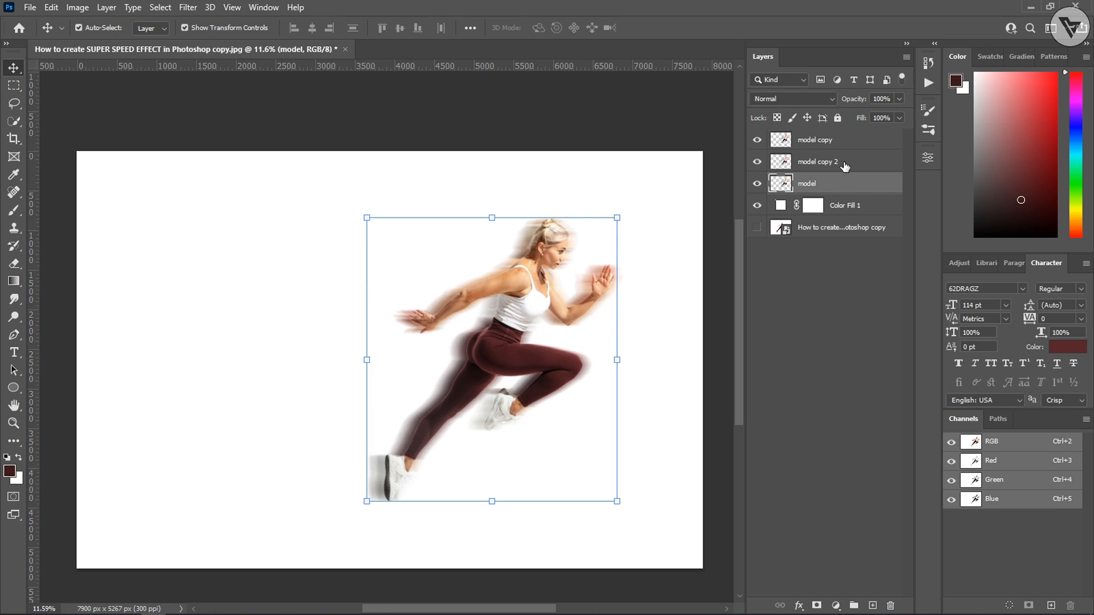
# Step: Nudge the model copy 2 layer left, settling it between the sharp runner and the model layer's leftward offset
pyautogui.click(845, 165)
pyautogui.hotkey('shift', 'Left')
pyautogui.hotkey('shift', 'Left')
pyautogui.hotkey('shift', 'Left')
pyautogui.hotkey('shift', 'Left')
pyautogui.hotkey('shift', 'Left')
pyautogui.hotkey('shift', 'Left')
pyautogui.hotkey('shift', 'Left')
pyautogui.hotkey('shift', 'Left')
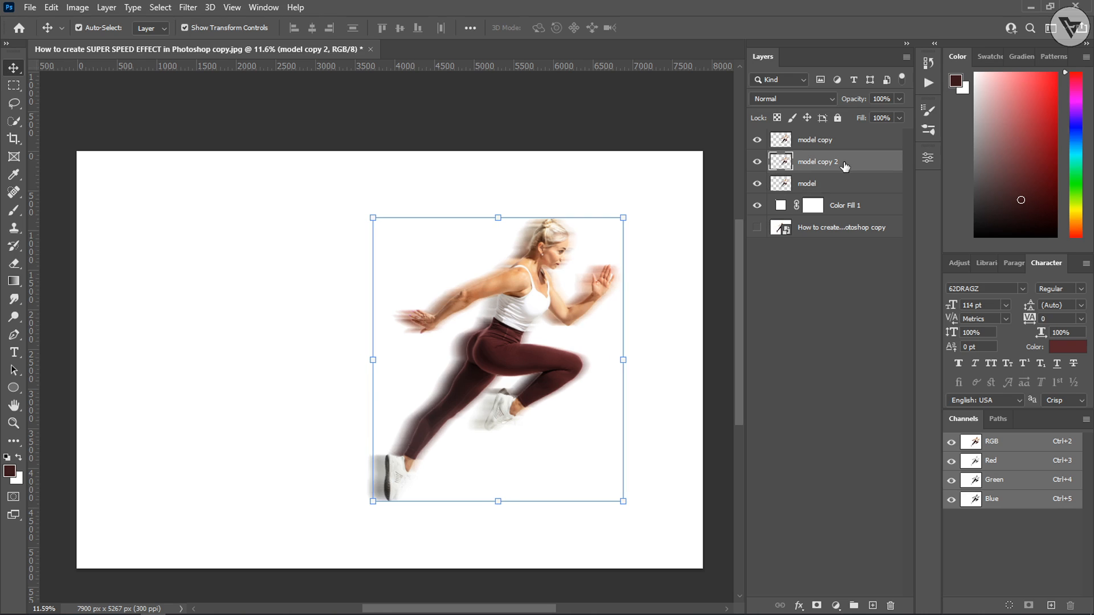
pyautogui.hotkey('shift', 'Left')
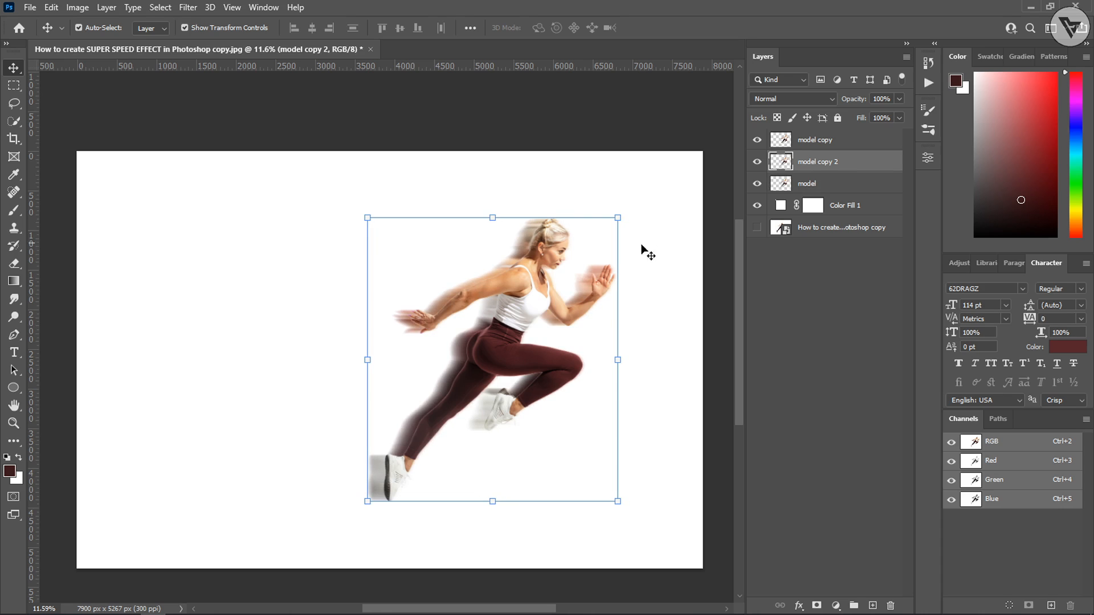
pyautogui.hotkey('shift', 'Right')
pyautogui.hotkey('shift', 'Right')
pyautogui.hotkey('shift', 'Right')
pyautogui.hotkey('shift', 'Right')
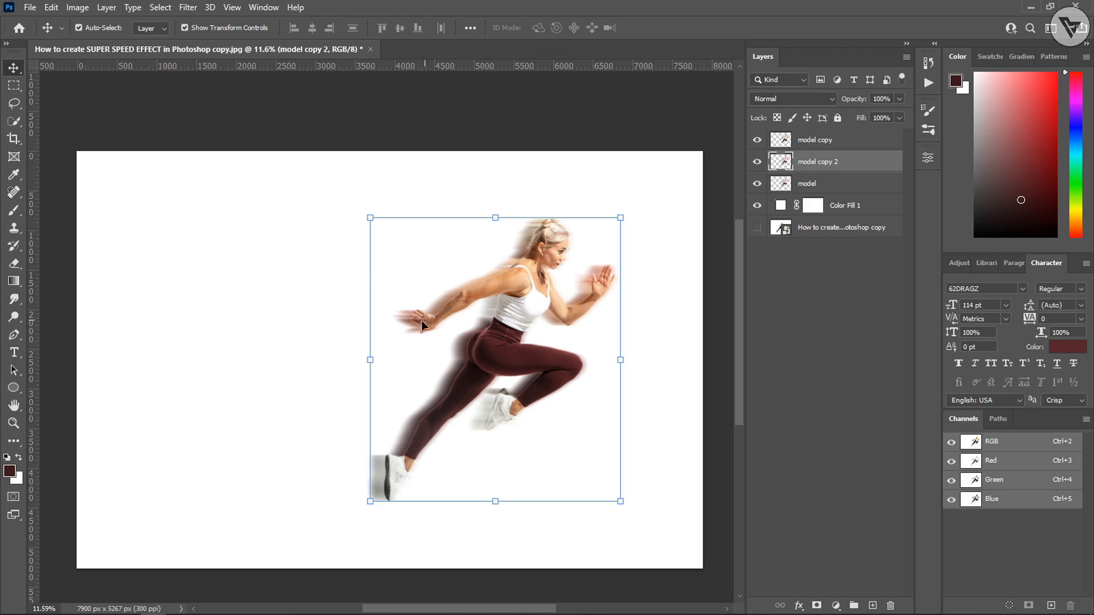
# Step: Duplicate the blurred model layer and nudge the new copy further left
pyautogui.click(858, 175)
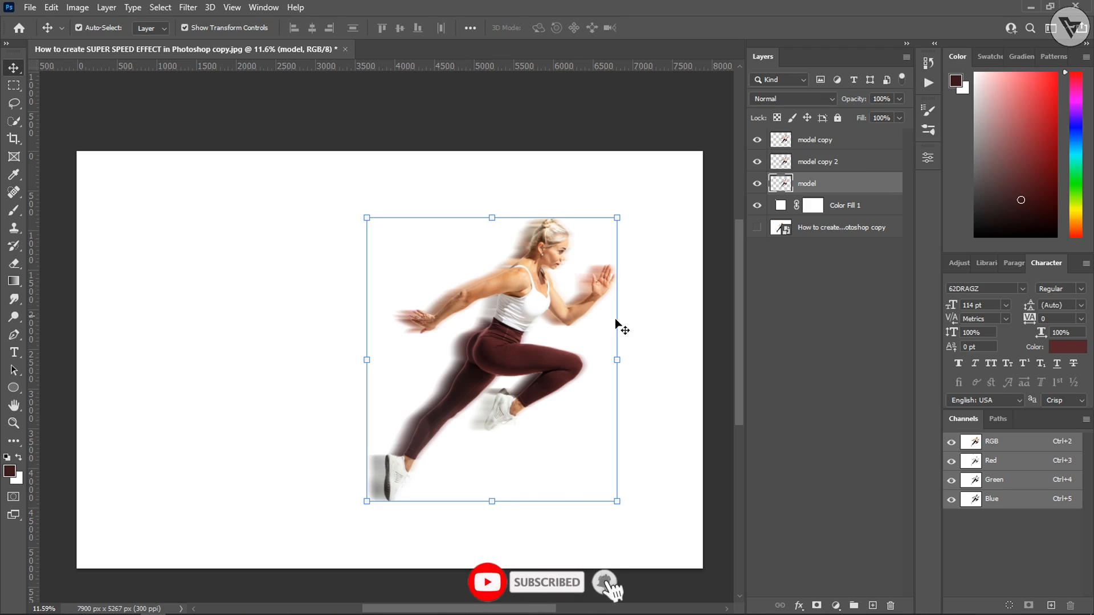
pyautogui.hotkey('ctrl', 'j')
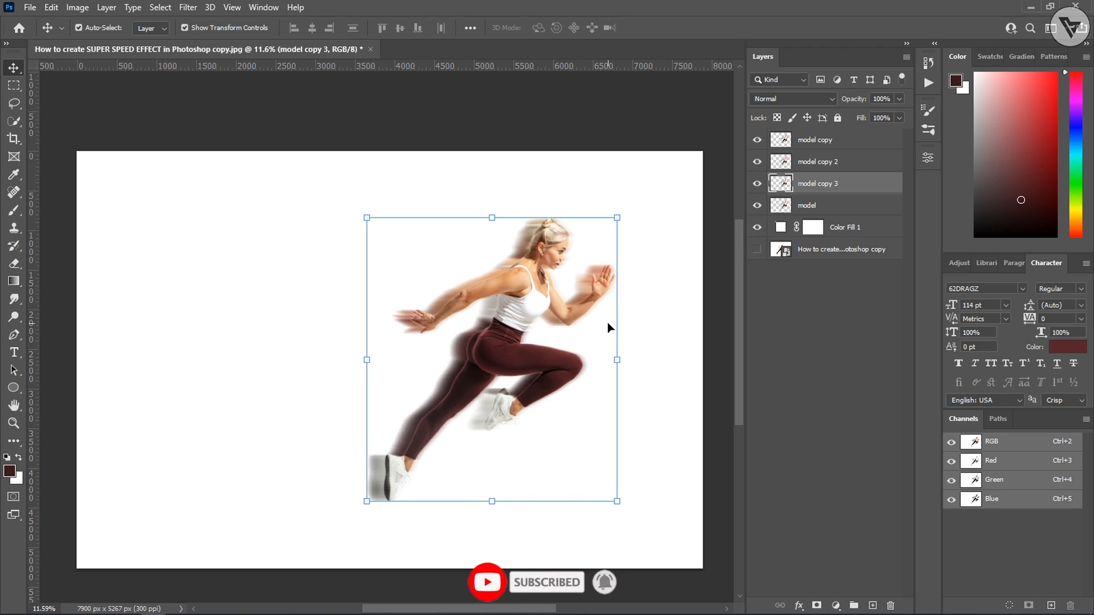
pyautogui.hotkey('shift', 'Left')
pyautogui.hotkey('shift', 'Left')
pyautogui.hotkey('shift', 'Left')
pyautogui.hotkey('shift', 'Left')
pyautogui.hotkey('shift', 'Left')
# Step: Duplicate the base model layer again and nudge model copy 4 left to lengthen the speed trail
pyautogui.click(830, 210)
pyautogui.hotkey('ctrl', 'j')
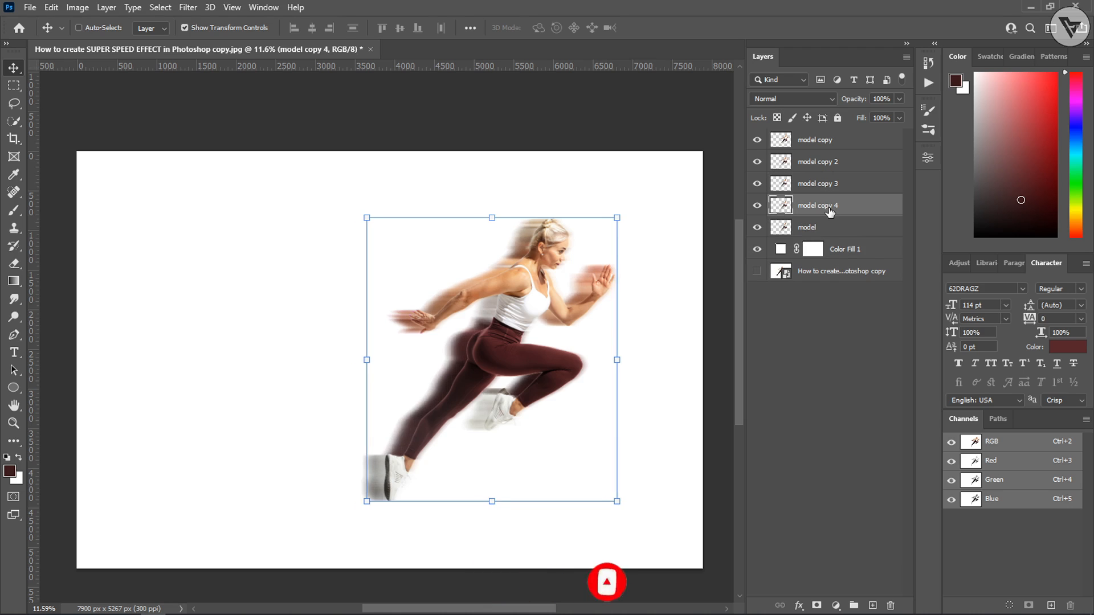
pyautogui.hotkey('shift', 'Left')
pyautogui.hotkey('shift', 'Left')
pyautogui.hotkey('shift', 'Left')
pyautogui.hotkey('shift', 'Left')
pyautogui.hotkey('shift', 'Left')
# Step: Duplicate model copy 4 and nudge the lower of the two layers further left
pyautogui.hotkey('ctrl', 'j')
pyautogui.click(832, 229)
pyautogui.hotkey('shift', 'Left')
pyautogui.hotkey('shift', 'Left')
pyautogui.hotkey('shift', 'Left')
pyautogui.hotkey('shift', 'Left')
# Step: Duplicate model copy 2, and duplicate the base model layer, nudging that second duplicate left
pyautogui.click(846, 168)
pyautogui.hotkey('ctrl', 'j')
pyautogui.click(840, 268)
pyautogui.hotkey('ctrl', 'j')
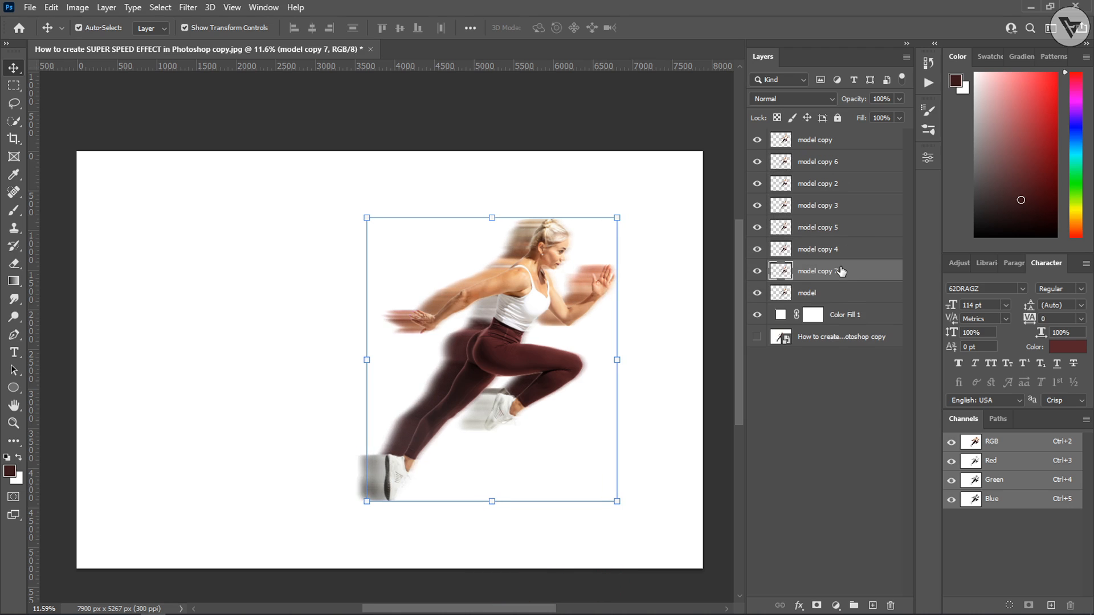
pyautogui.hotkey('shift', 'Left')
pyautogui.hotkey('shift', 'Left')
pyautogui.hotkey('shift', 'Left')
pyautogui.hotkey('shift', 'Left')
pyautogui.click(662, 147)
pyautogui.scroll(3, 462, 308)
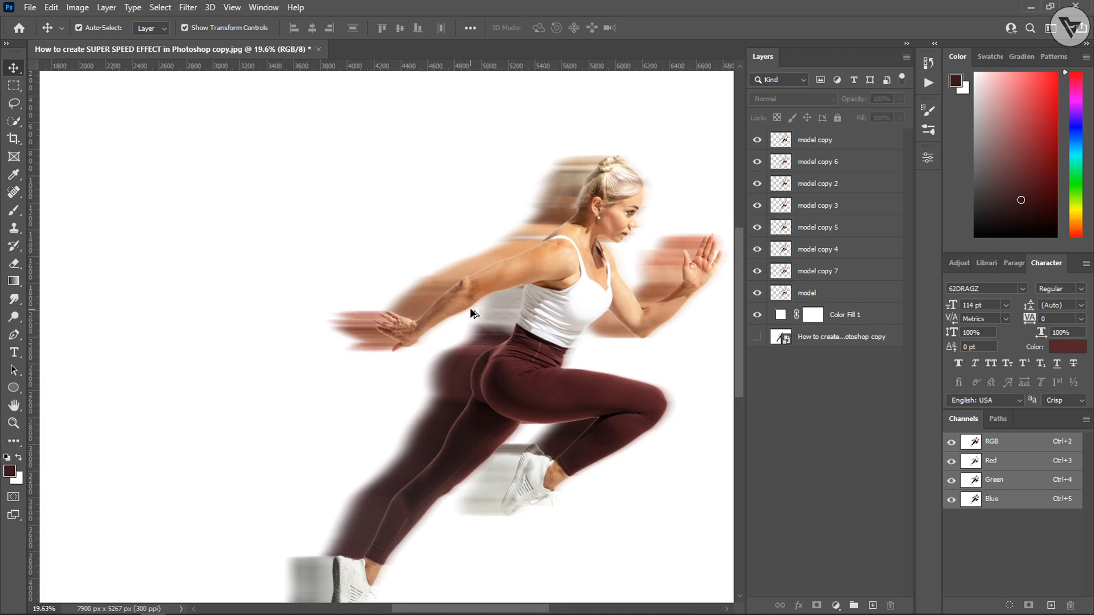
pyautogui.scroll(-4, 591, 361)
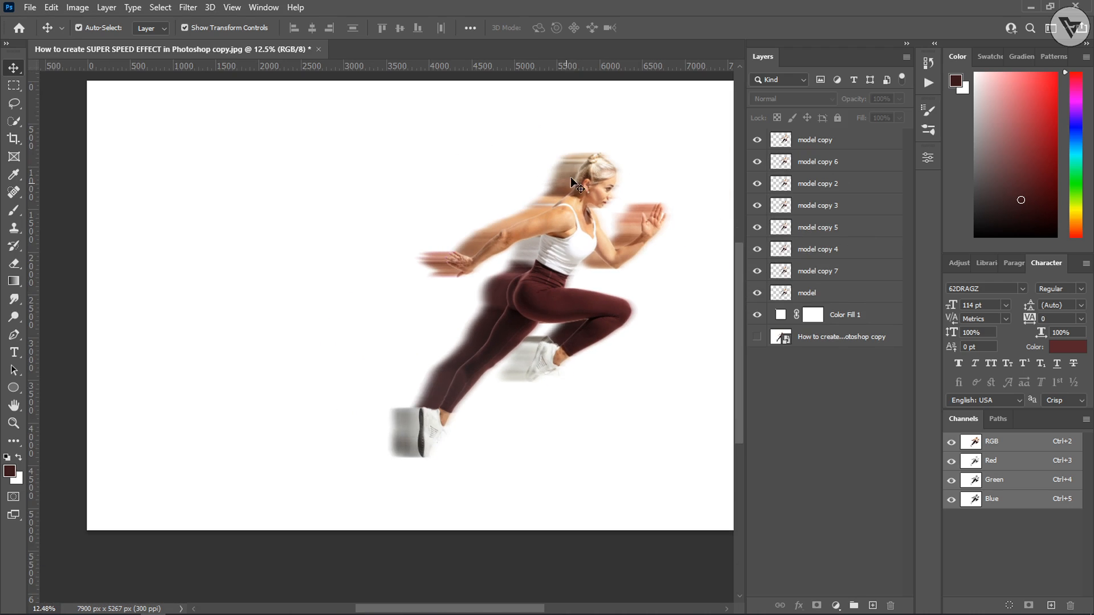
# Step: Rename the sharp model copy layer on top of the stack as 2 and compare the image with it hidden and shown
pyautogui.click(815, 164)
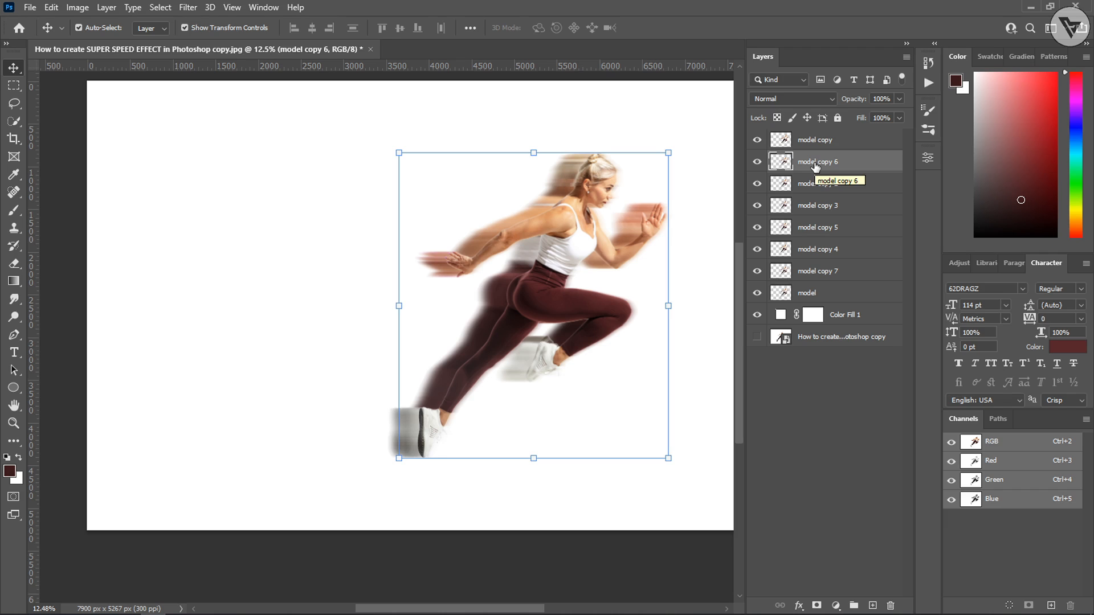
pyautogui.doubleClick(824, 140)
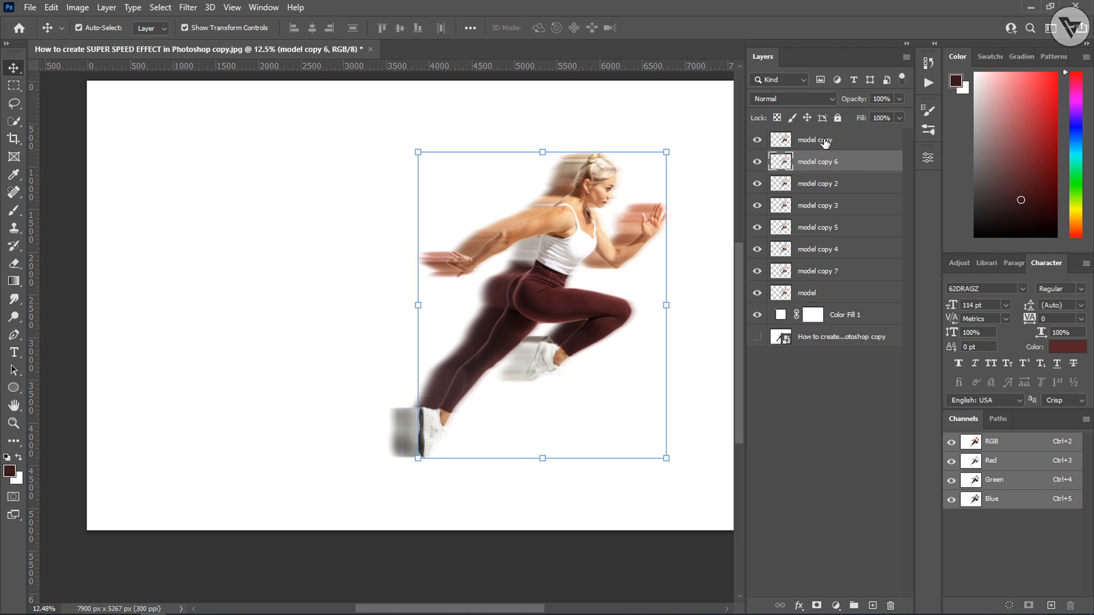
pyautogui.write('2')
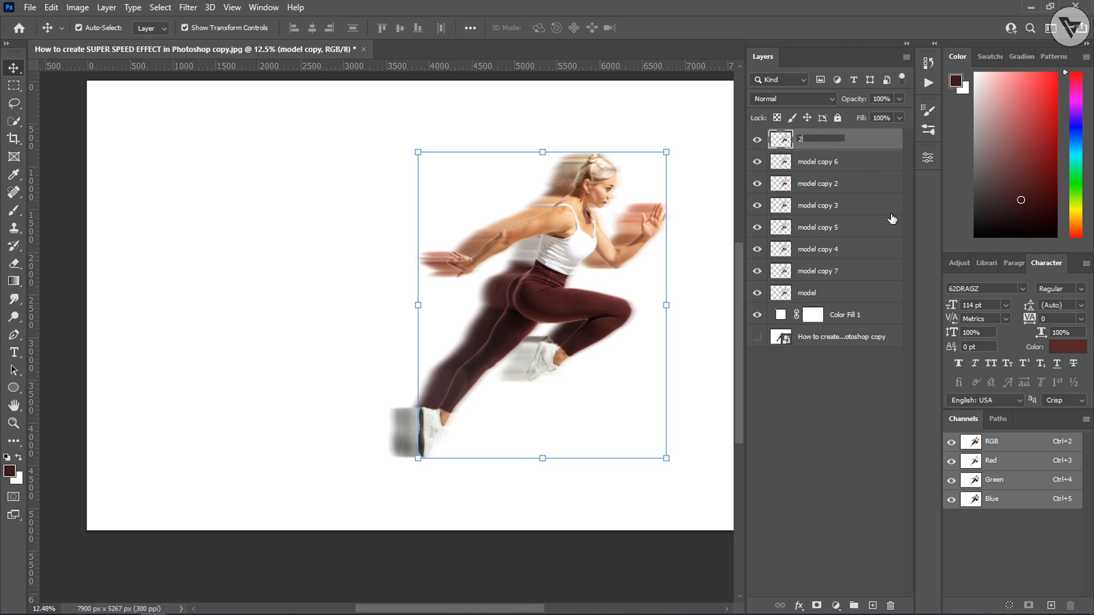
pyautogui.press('Return')
pyautogui.click(757, 140)
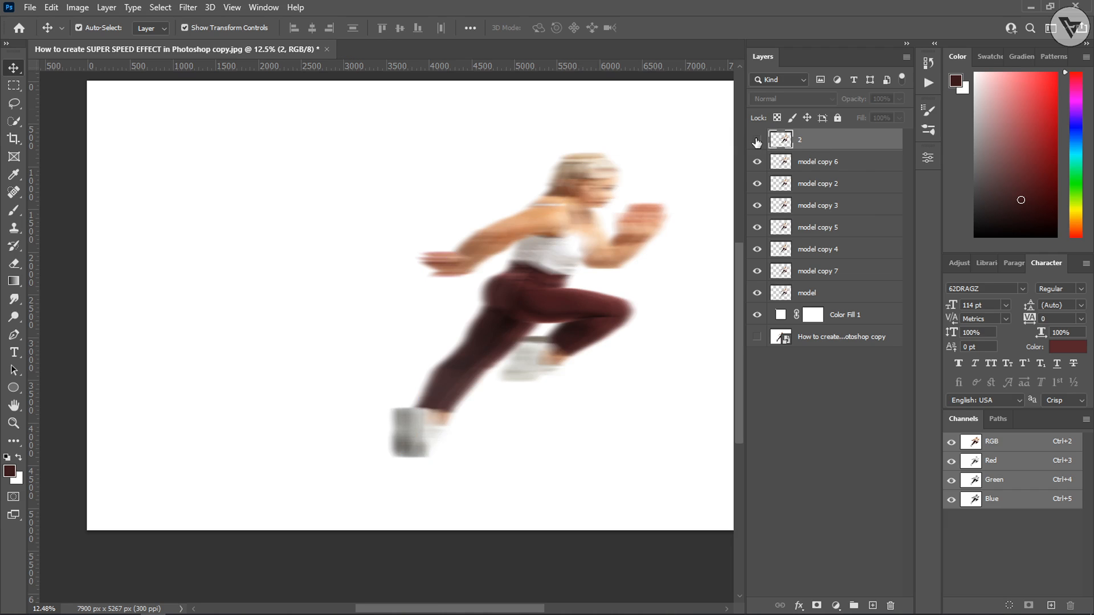
pyautogui.click(757, 140)
pyautogui.scroll(3, 621, 173)
pyautogui.scroll(3, 621, 174)
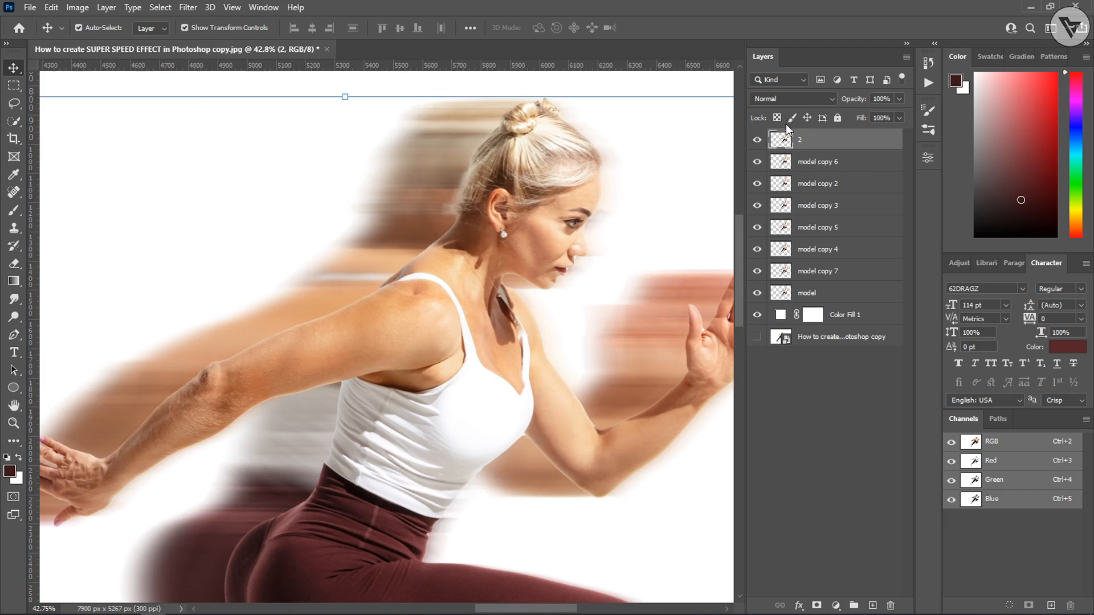
pyautogui.scroll(-5, 679, 181)
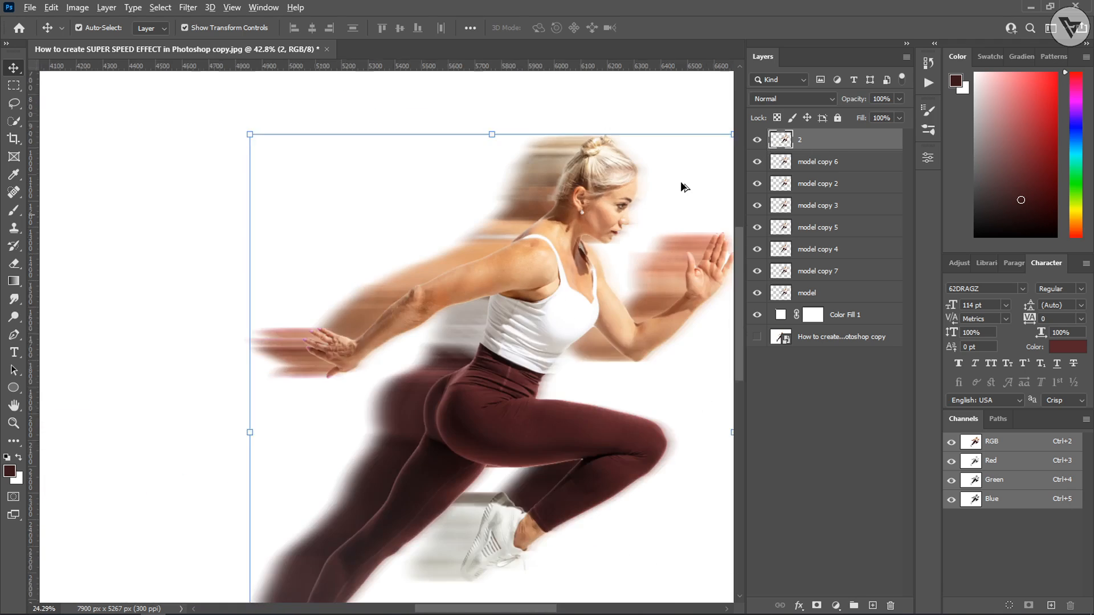
# Step: Duplicate layer 2 and apply a Motion Blur with angle 0° and distance 100 pixels to the duplicate
pyautogui.hotkey('ctrl', 'j')
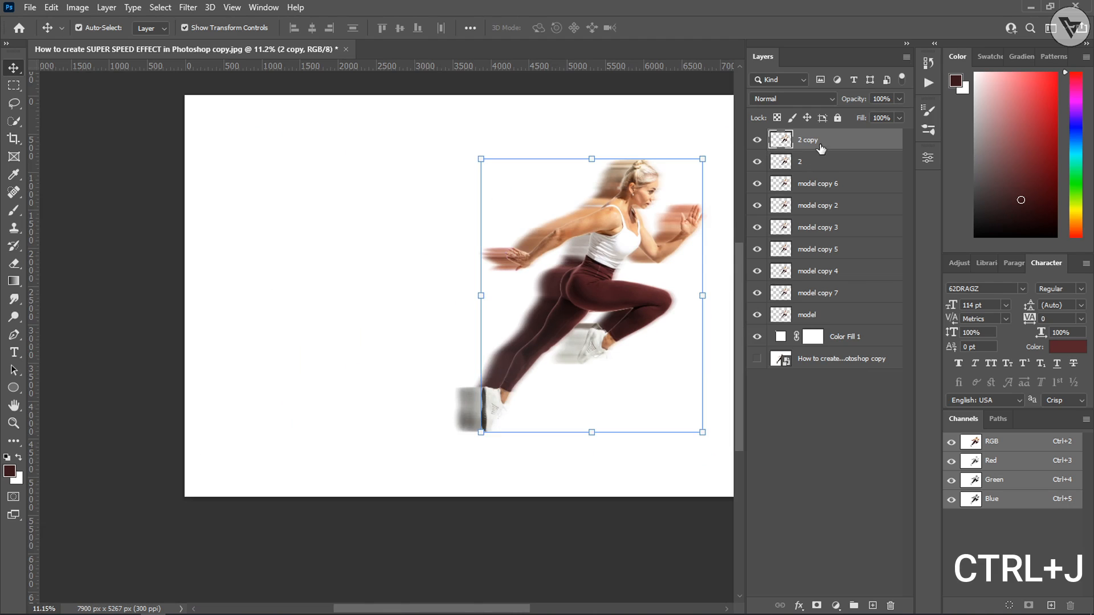
pyautogui.click(184, 7)
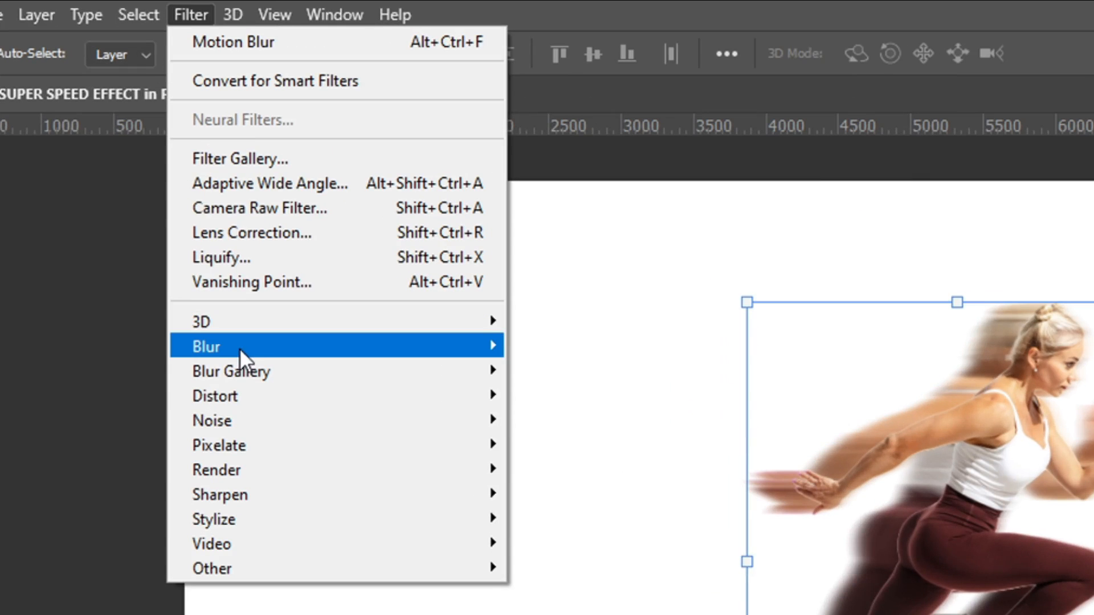
pyautogui.moveTo(239, 348)
pyautogui.click(562, 492)
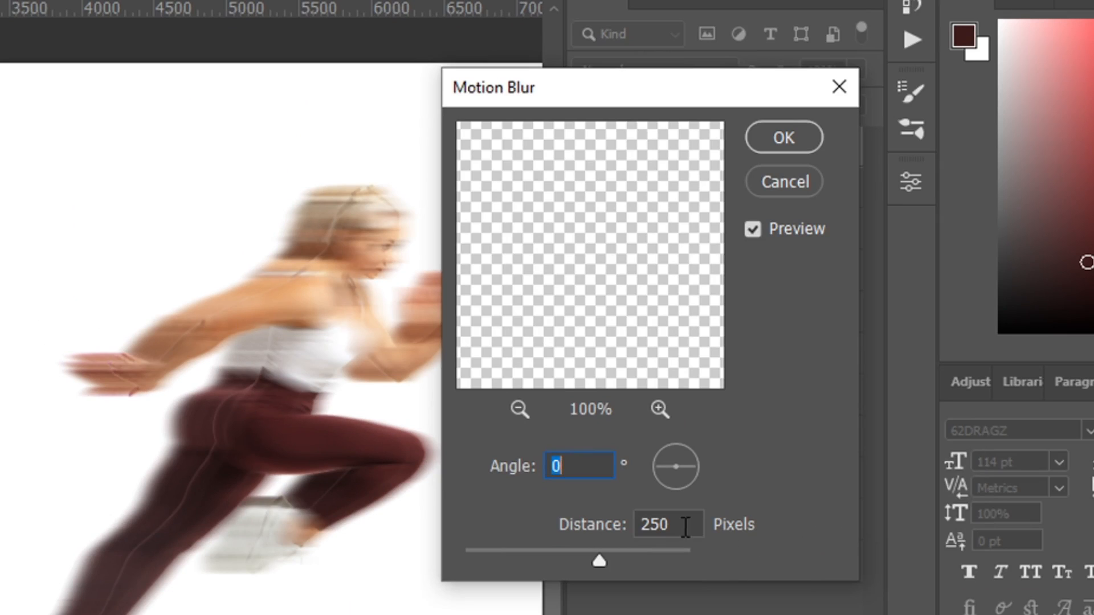
pyautogui.doubleClick(685, 527)
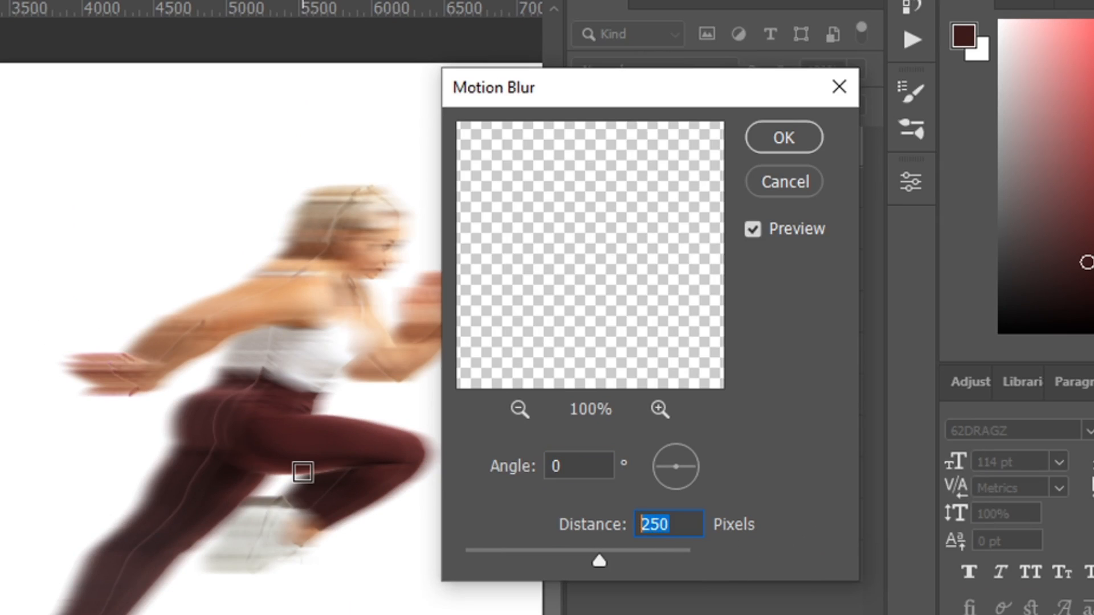
pyautogui.write('200')
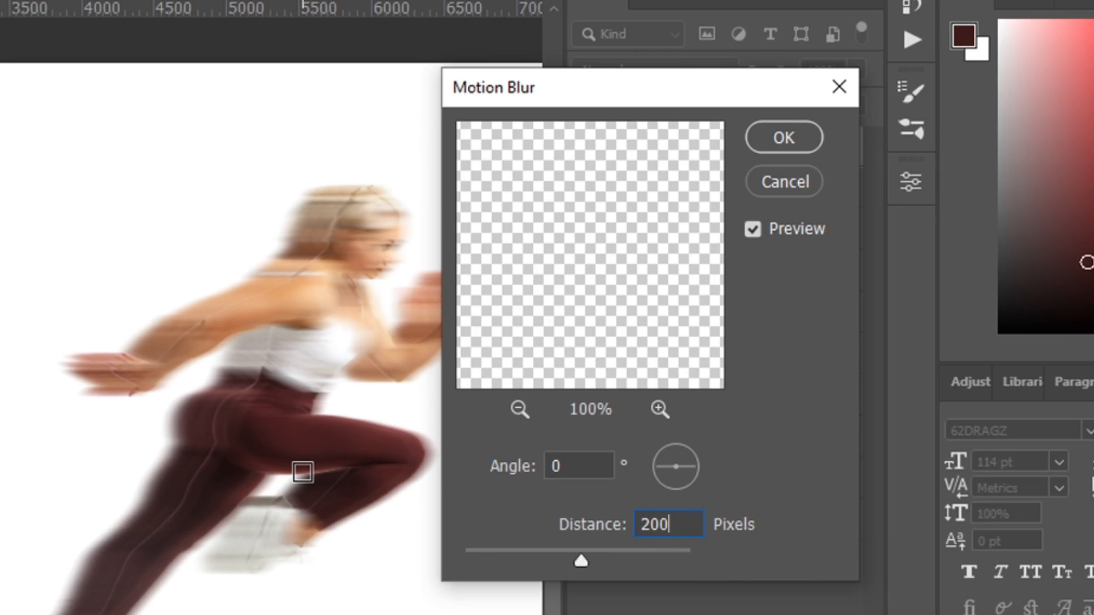
pyautogui.press('BackSpace')
pyautogui.press('BackSpace')
pyautogui.press('BackSpace')
pyautogui.write('100')
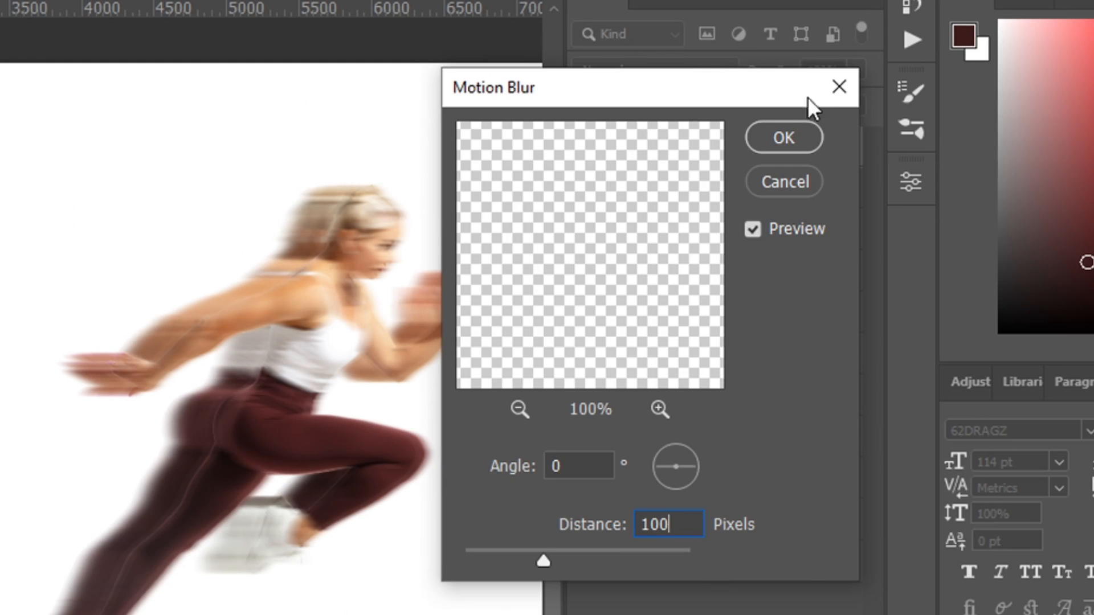
pyautogui.click(784, 137)
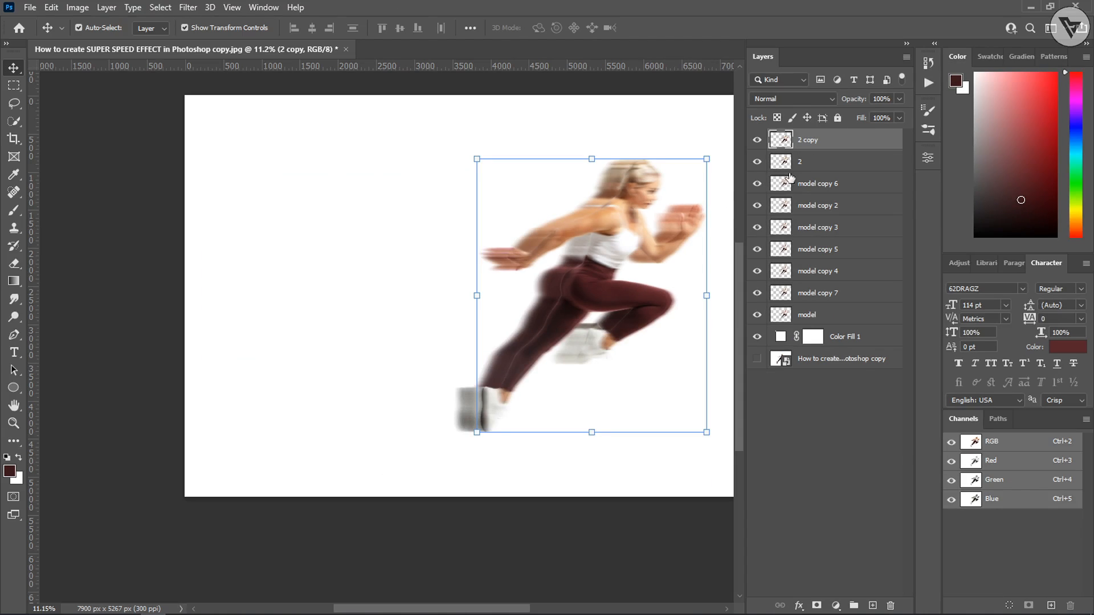
# Step: Add a white layer mask to the blurred 2 copy layer
pyautogui.moveTo(836, 597)
pyautogui.click(828, 533)
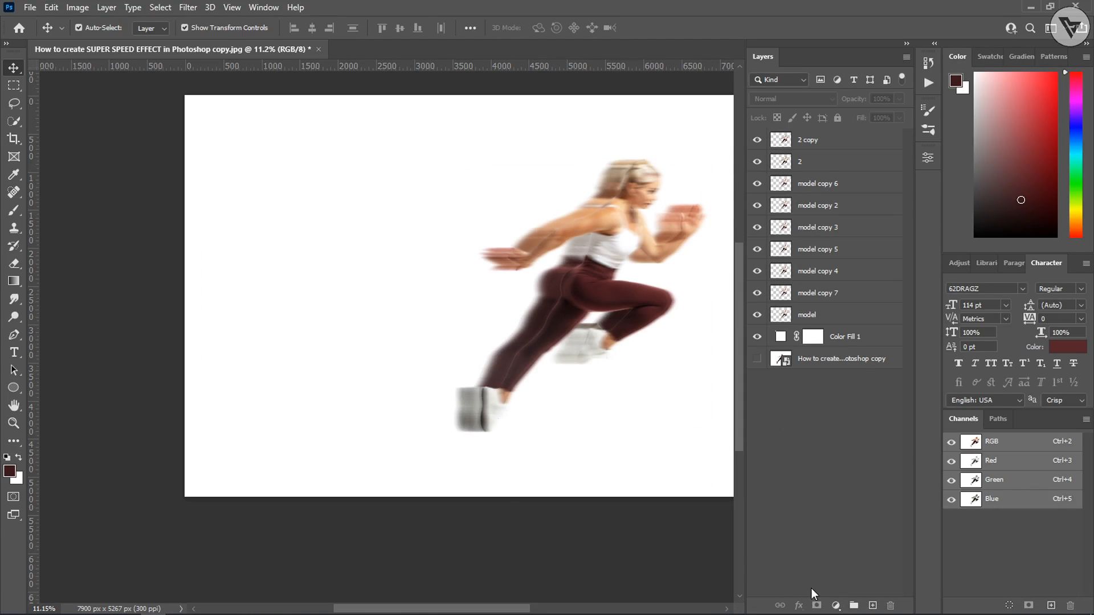
pyautogui.click(845, 142)
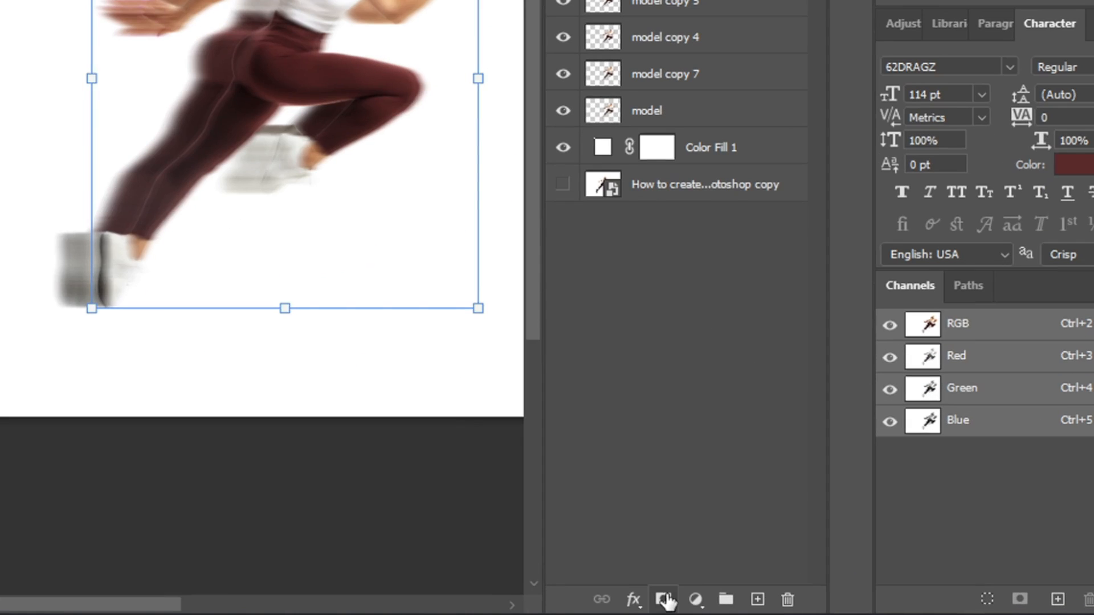
pyautogui.click(817, 604)
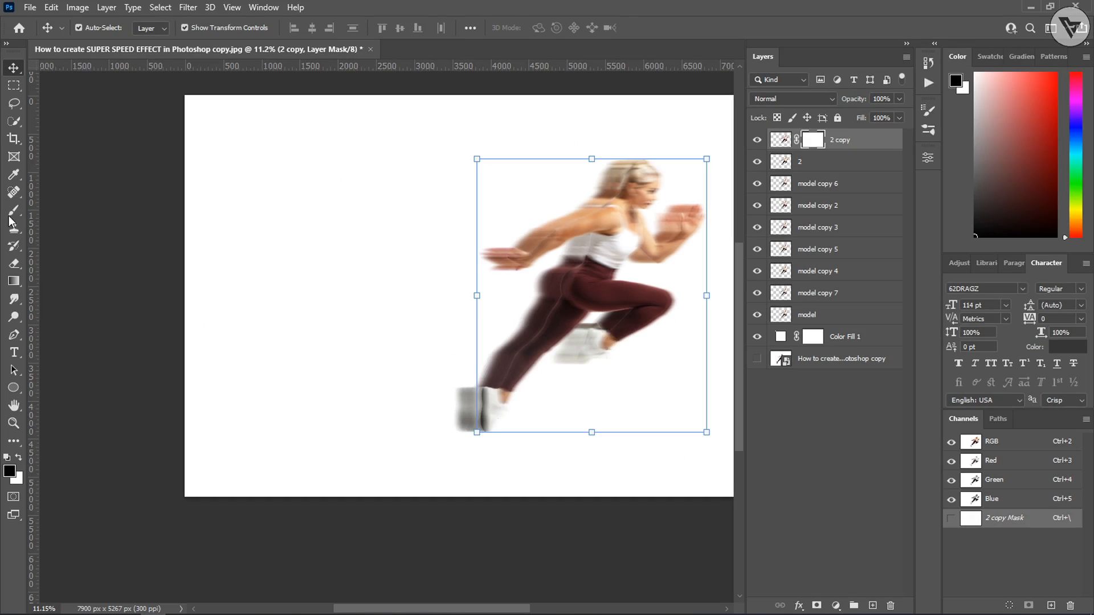
# Step: Paint with a soft black brush on the 2 copy mask over the runner's shoes, legs, torso and face to reveal the sharp layer
pyautogui.click(13, 211)
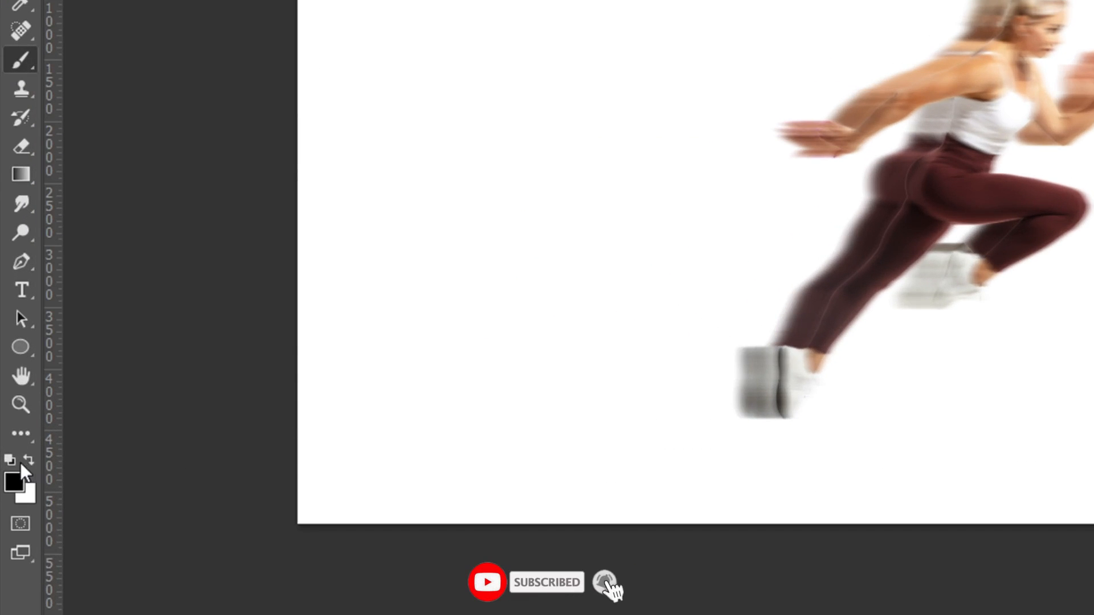
pyautogui.press('x')
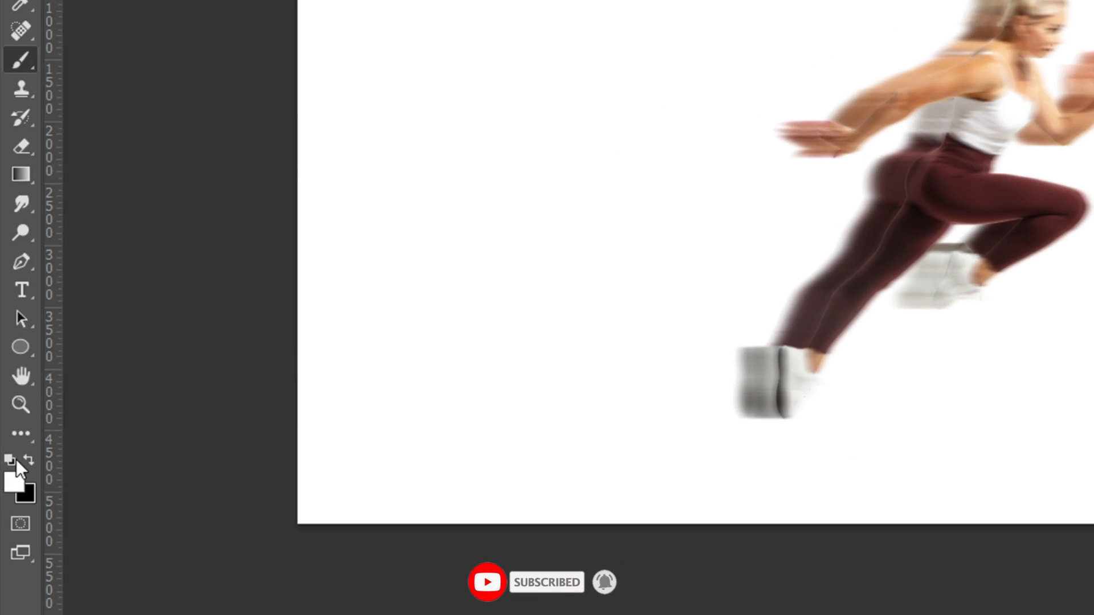
pyautogui.click(24, 458)
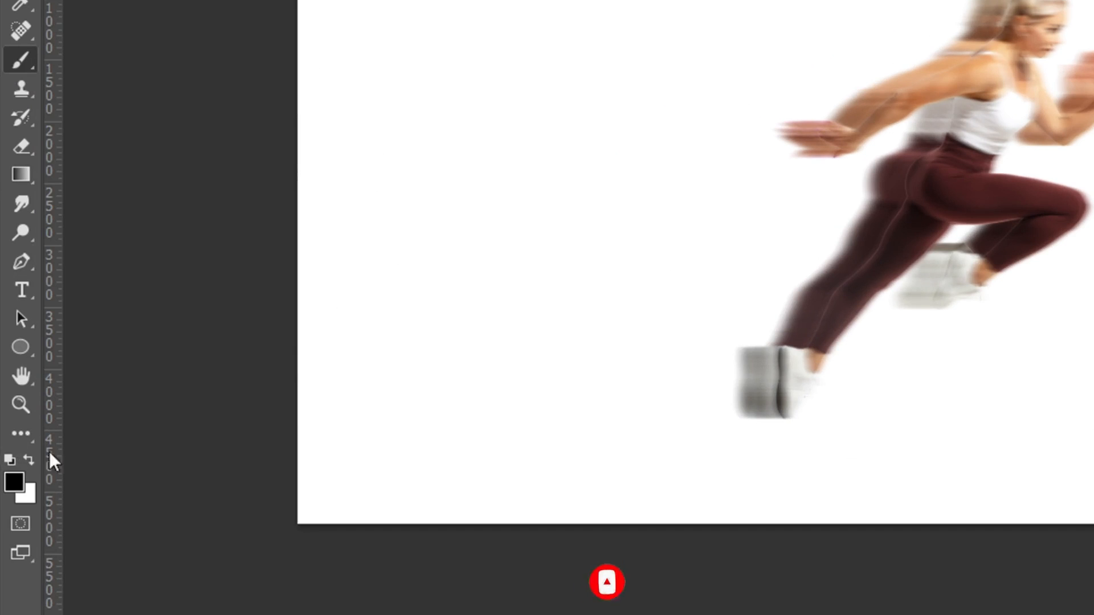
pyautogui.moveTo(594, 326); pyautogui.dragTo(415, 342)
pyautogui.scroll(8, 910, 225)
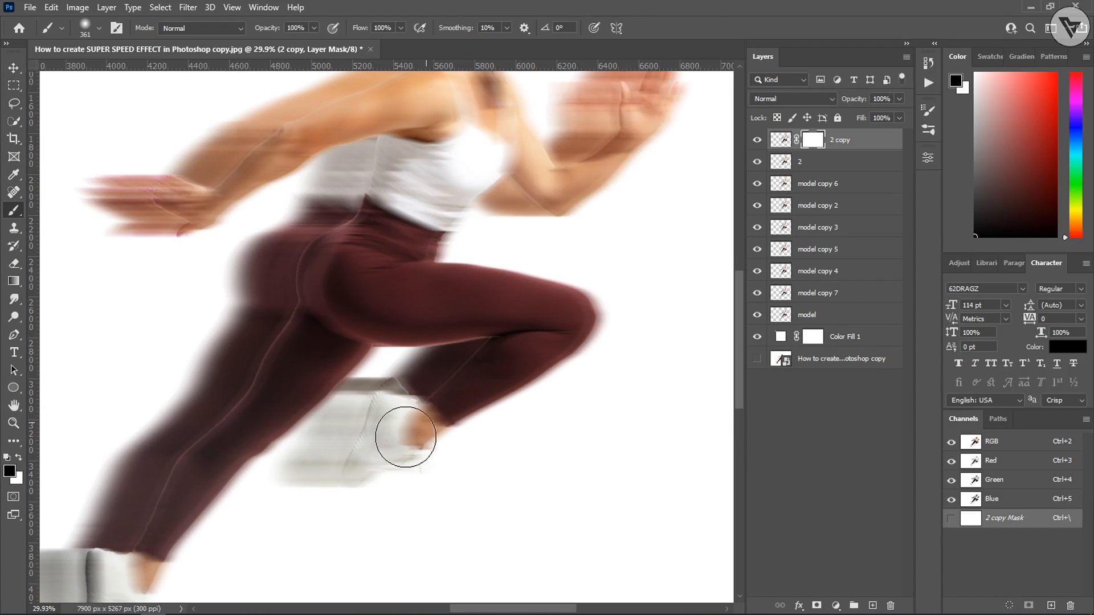
pyautogui.moveTo(405, 438)
pyautogui.mouseDown()
pyautogui.moveTo(357, 483)
pyautogui.moveTo(532, 388)
pyautogui.moveTo(593, 326)
pyautogui.moveTo(592, 307)
pyautogui.moveTo(561, 275)
pyautogui.moveTo(441, 244)
pyautogui.mouseUp()
pyautogui.moveTo(442, 243); pyautogui.dragTo(448, 208)
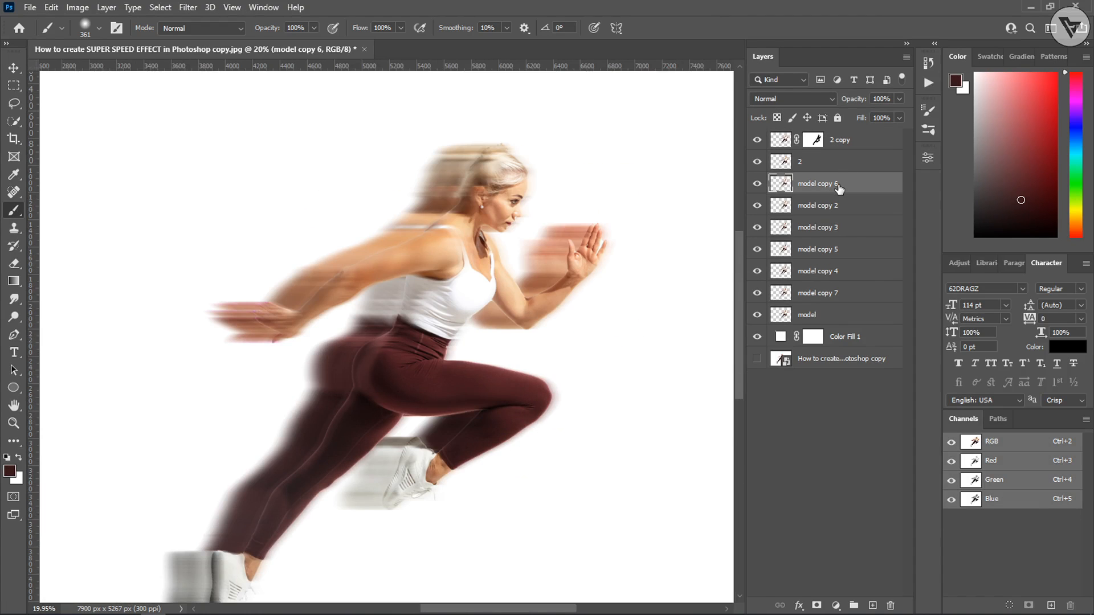
# Step: Group the blurred trail layers from model copy 6 down to model
pyautogui.keyDown('shift'); pyautogui.click(826, 319); pyautogui.keyUp('shift')
pyautogui.hotkey('ctrl', 'g')
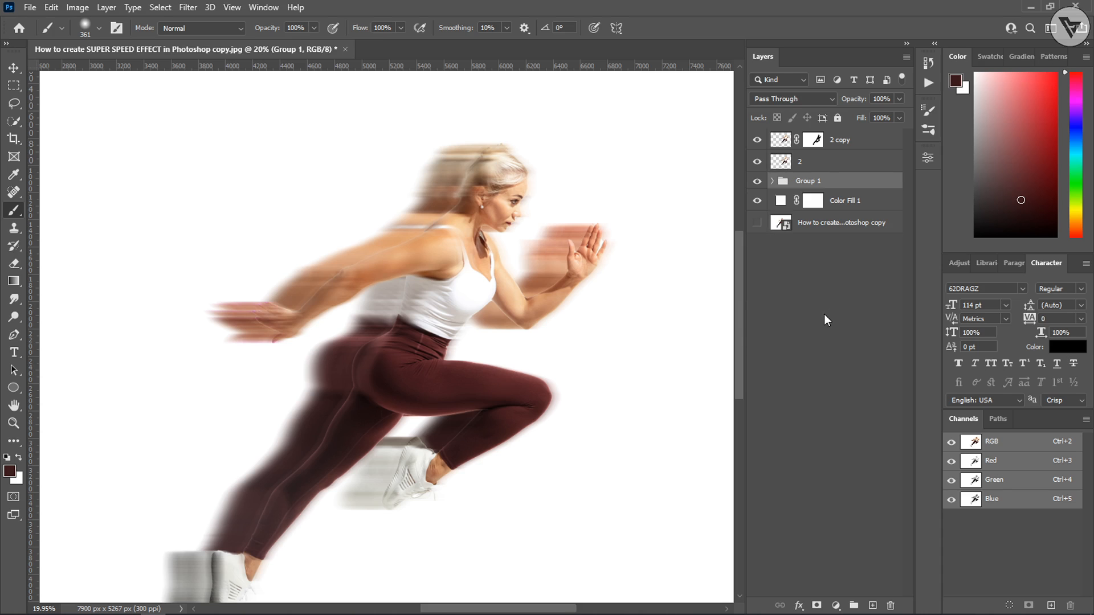
# Step: Duplicate Group 1 and hide the original group
pyautogui.rightClick(843, 188)
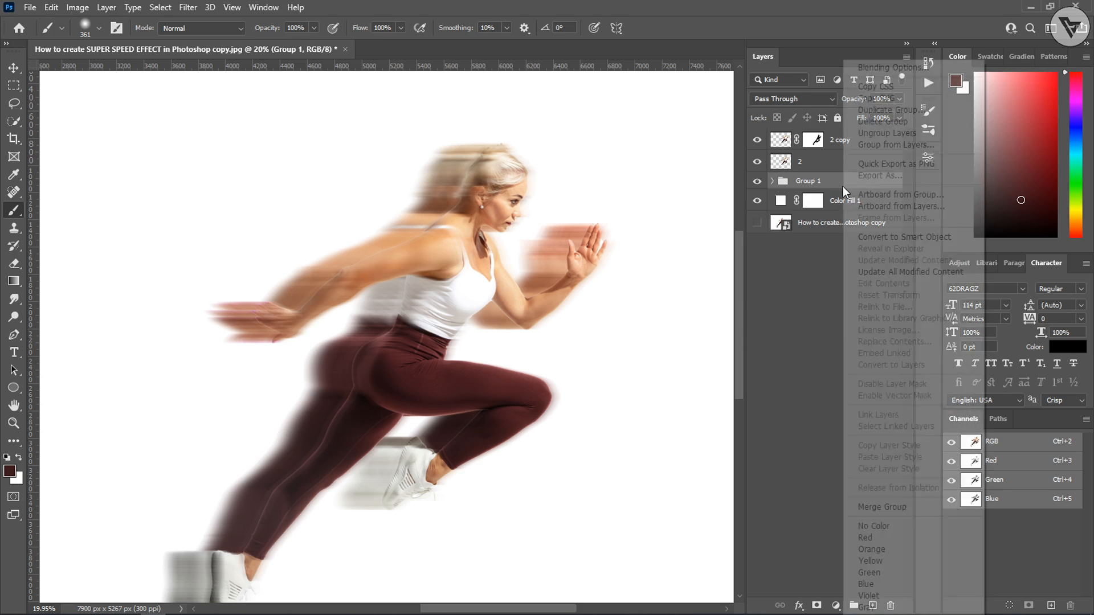
pyautogui.click(829, 186)
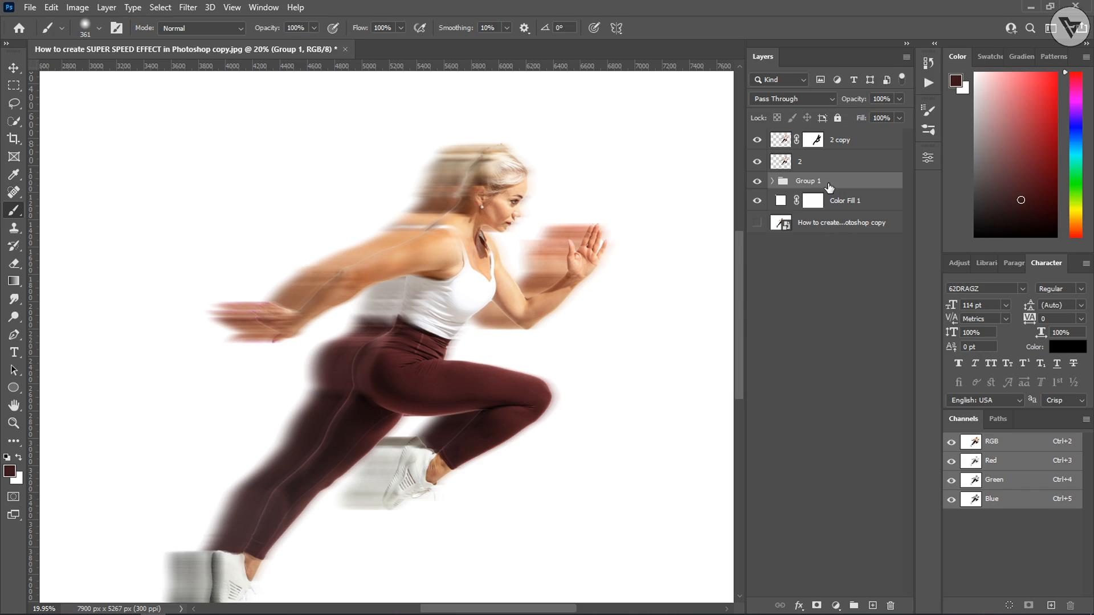
pyautogui.hotkey('ctrl', 'j')
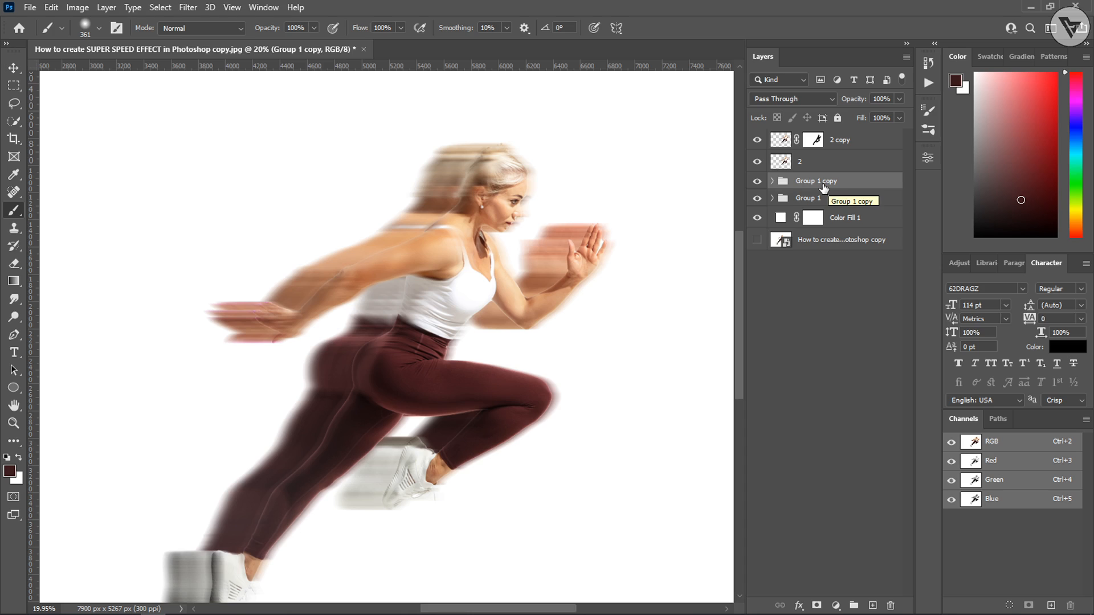
pyautogui.click(758, 199)
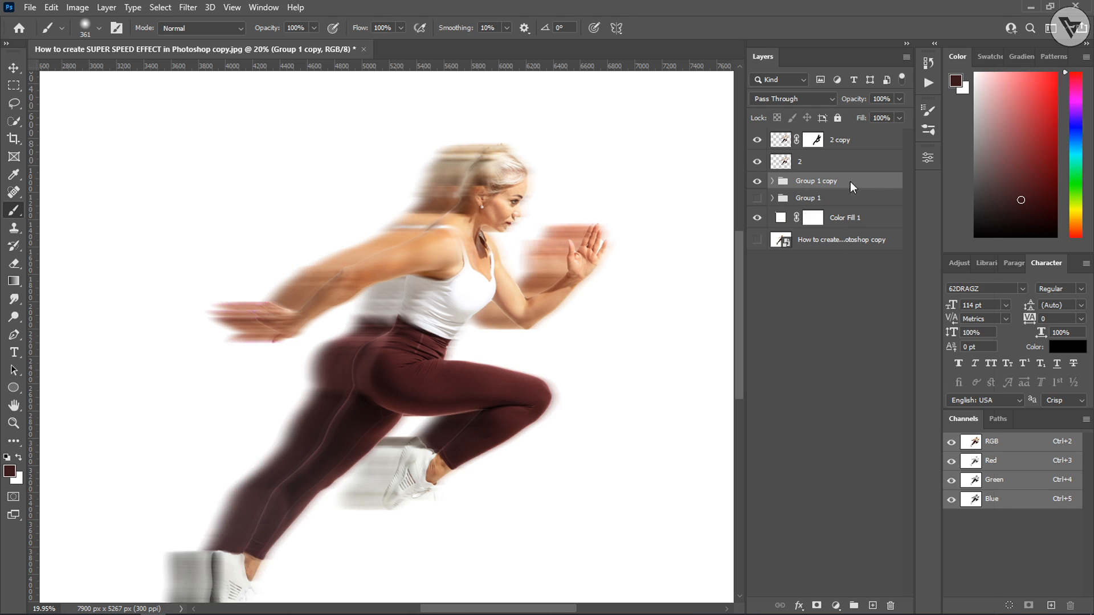
# Step: Merge Group 1 copy into a single layer and add a white layer mask to it
pyautogui.rightClick(850, 181)
pyautogui.click(910, 506)
pyautogui.click(758, 139)
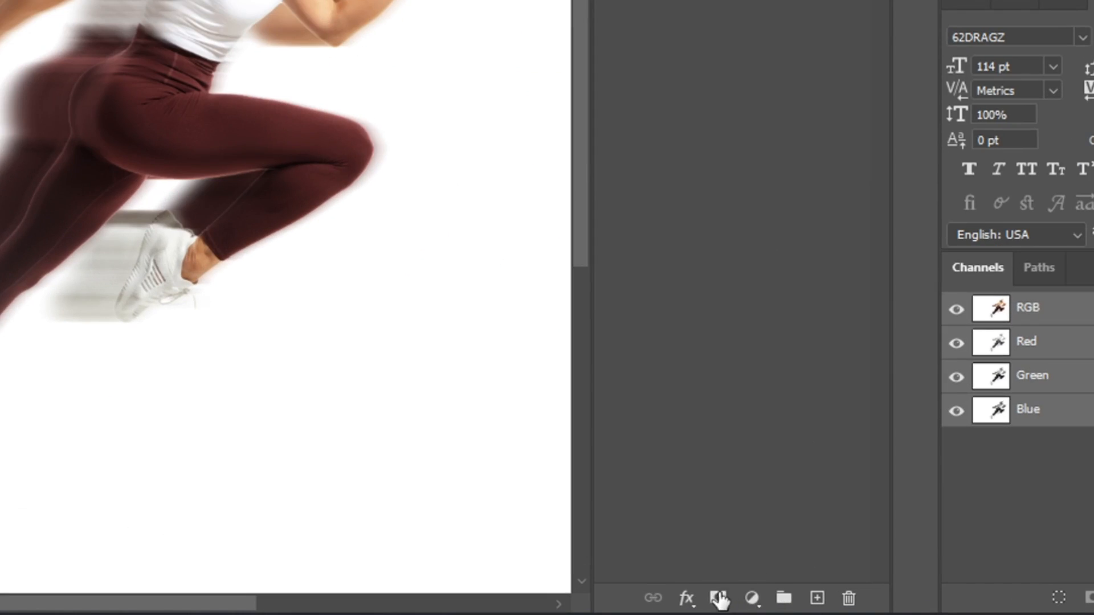
pyautogui.click(816, 605)
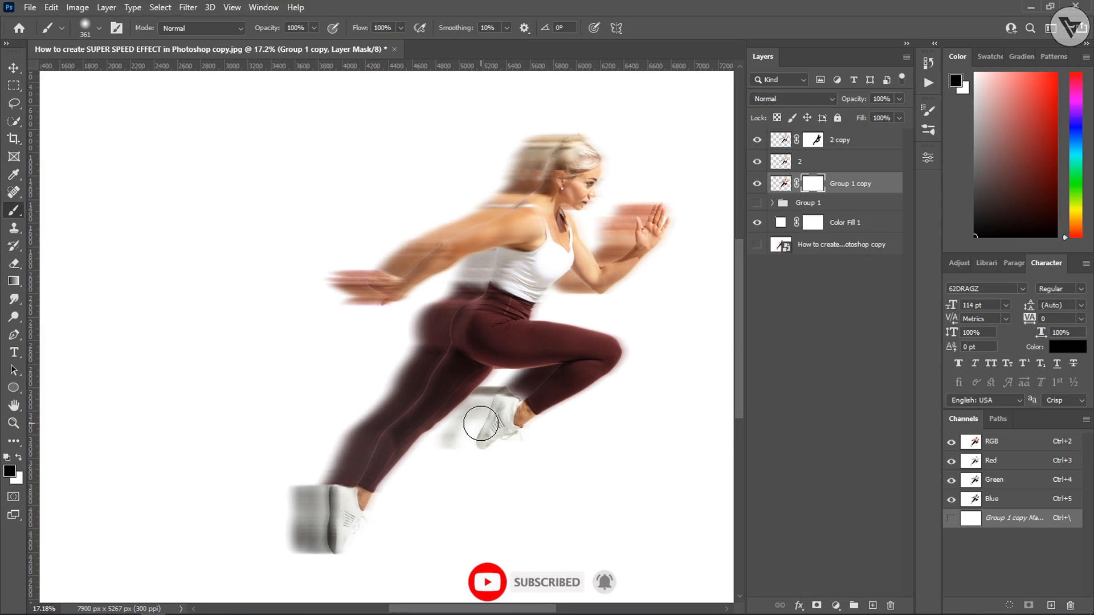
# Step: Paint black on the Group 1 copy mask with a soft brush enlarged to 419 px, hiding the blur around the raised rear shoe, bent leg and forward arm
pyautogui.moveTo(481, 424)
pyautogui.mouseDown()
pyautogui.moveTo(464, 452)
pyautogui.moveTo(474, 442)
pyautogui.moveTo(488, 459)
pyautogui.moveTo(467, 445)
pyautogui.moveTo(496, 398)
pyautogui.moveTo(456, 445)
pyautogui.mouseUp()
pyautogui.keyDown('alt'); pyautogui.rightClick(304, 196); pyautogui.keyUp('alt')
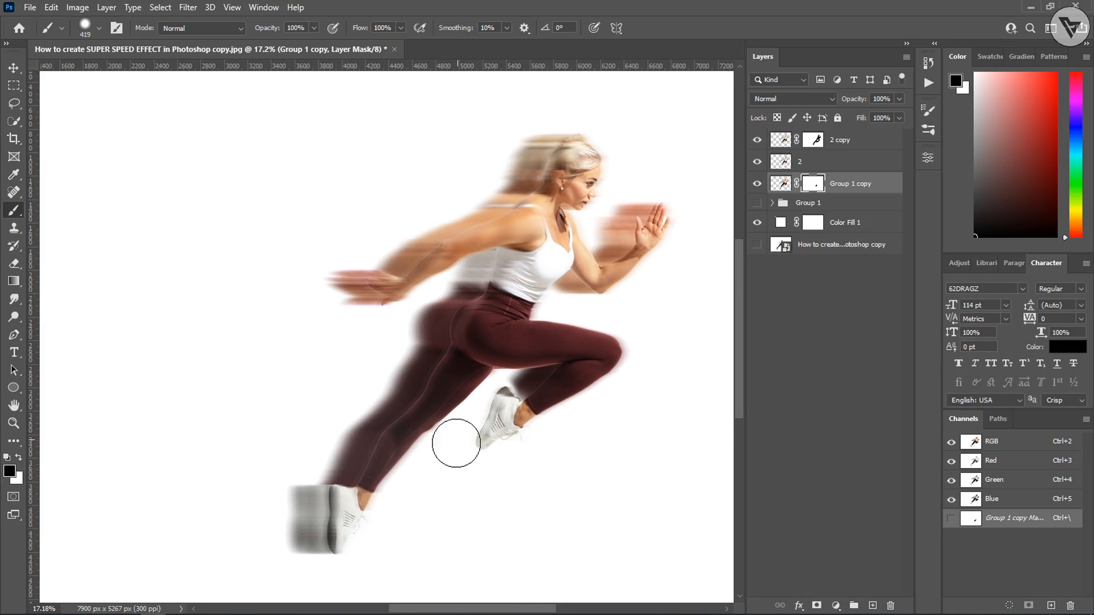
pyautogui.moveTo(574, 366)
pyautogui.mouseDown()
pyautogui.moveTo(638, 188)
pyautogui.moveTo(644, 240)
pyautogui.mouseUp()
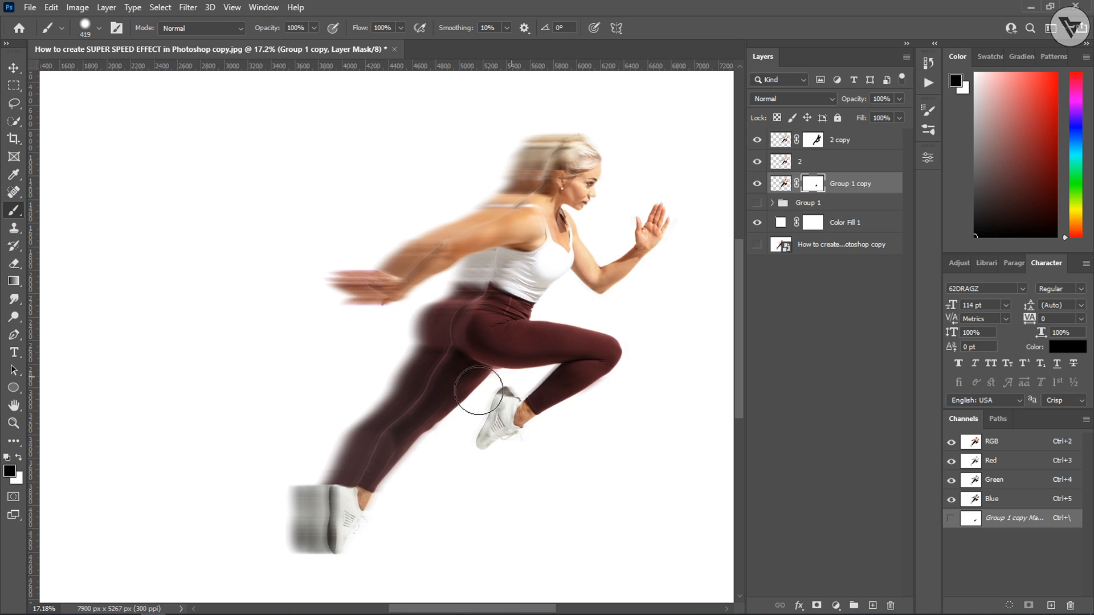
pyautogui.scroll(-3, 635, 190)
pyautogui.scroll(3, 641, 179)
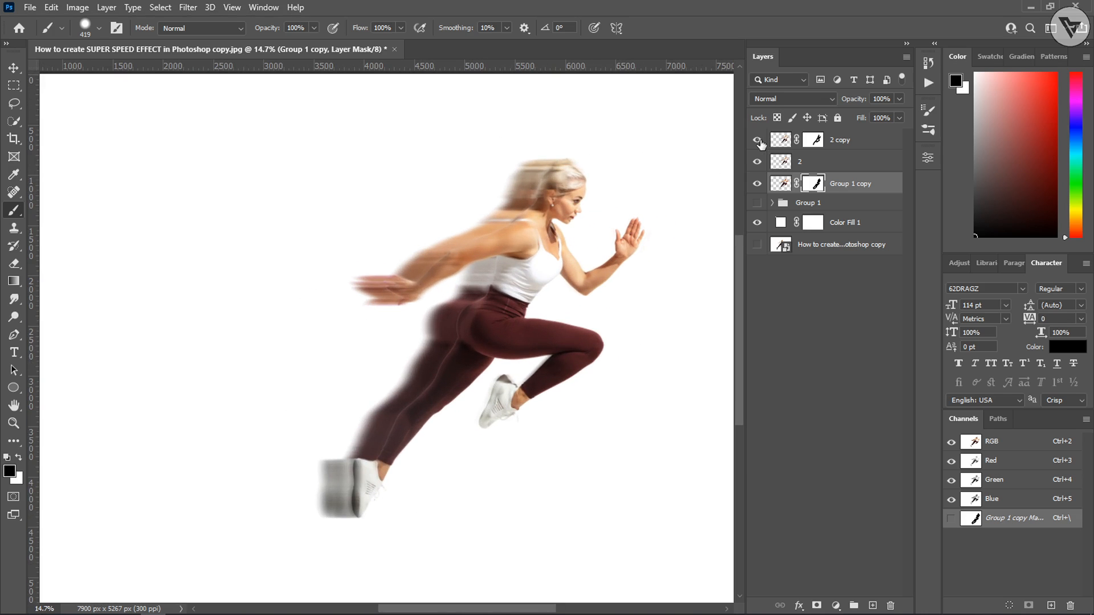
pyautogui.click(758, 140)
pyautogui.click(759, 141)
# Step: Apply the layer mask of Group 1 copy and give the layer a Motion Blur with angle 0° and distance 250 pixels
pyautogui.rightClick(817, 183)
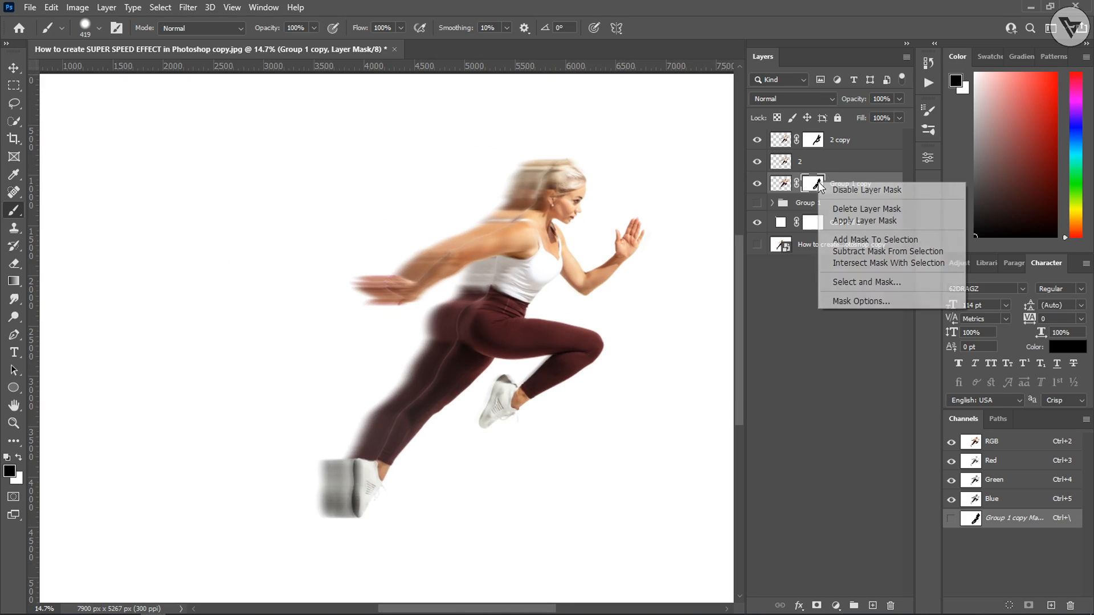
pyautogui.click(872, 222)
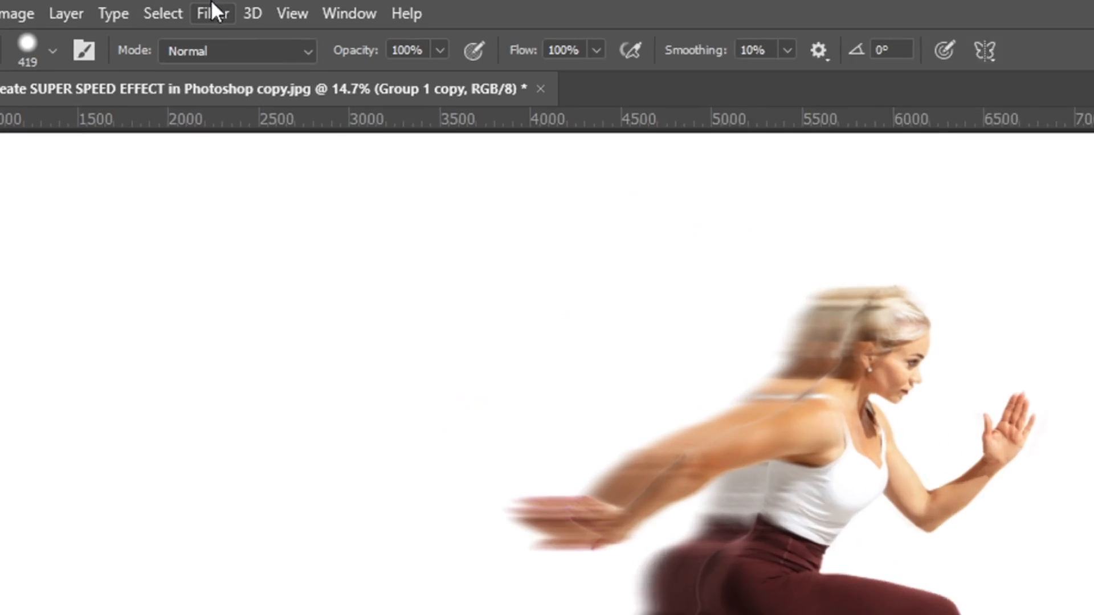
pyautogui.click(187, 7)
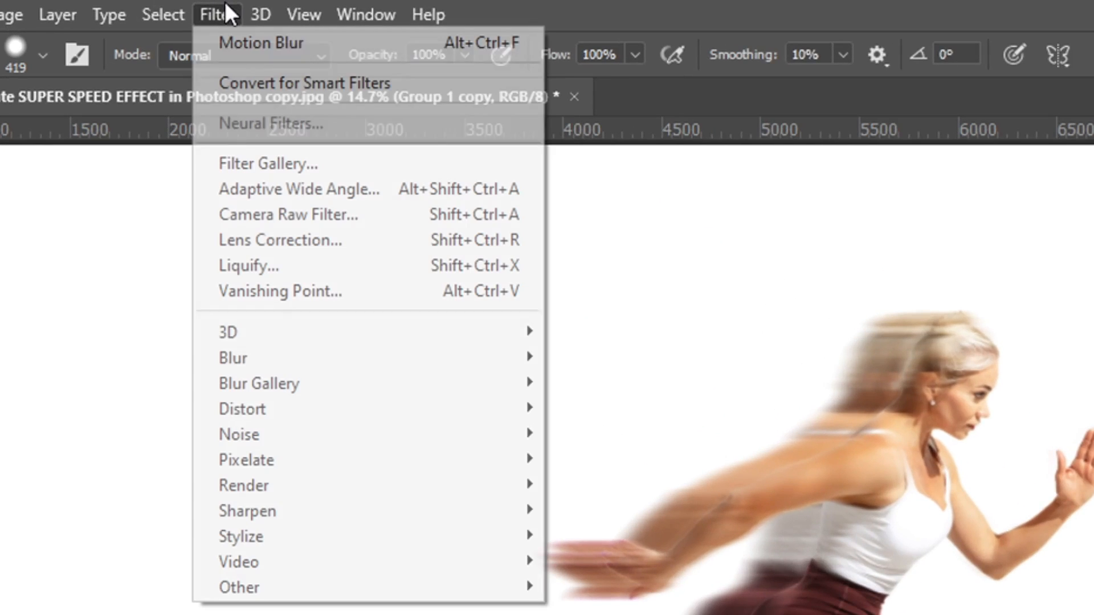
pyautogui.moveTo(330, 363)
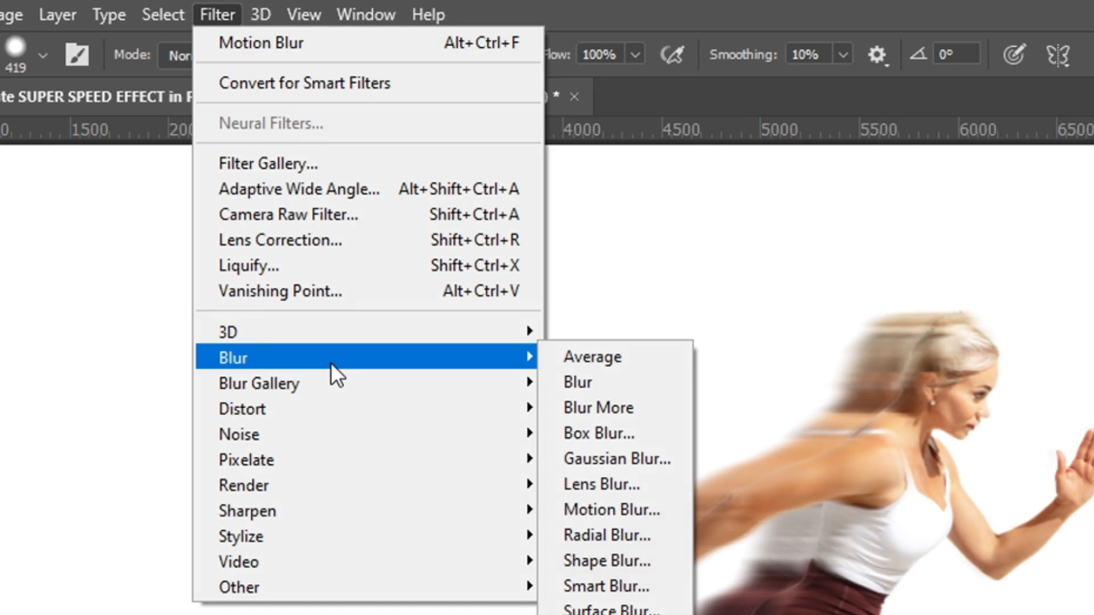
pyautogui.click(641, 507)
pyautogui.moveTo(704, 544); pyautogui.dragTo(761, 546)
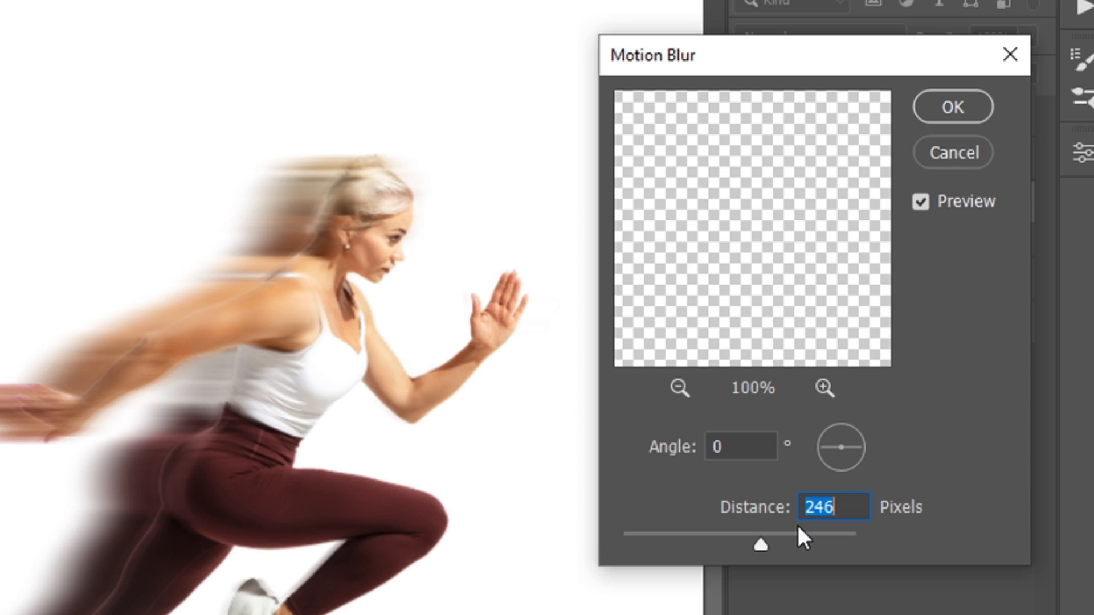
pyautogui.write('250')
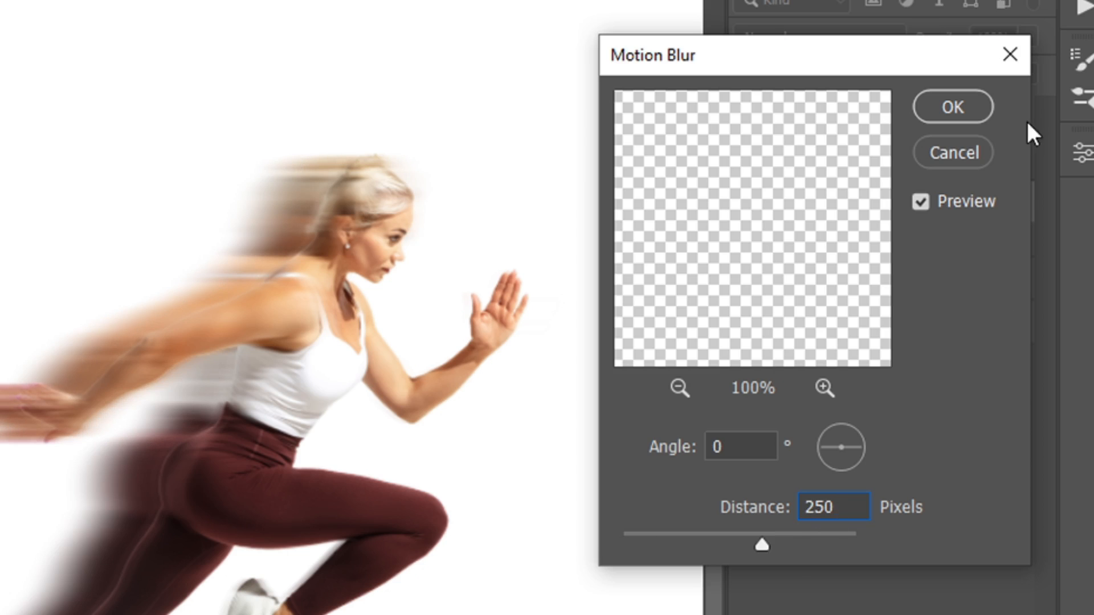
pyautogui.click(951, 109)
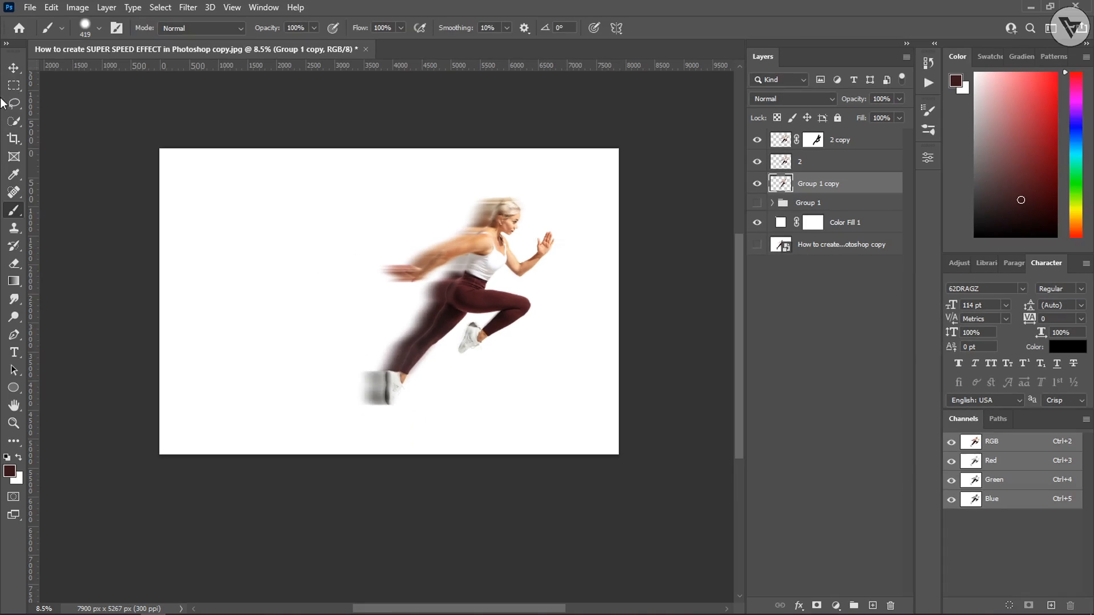
# Step: Stretch the Group 1 copy layer horizontally behind the runner to about 104% width
pyautogui.click(13, 67)
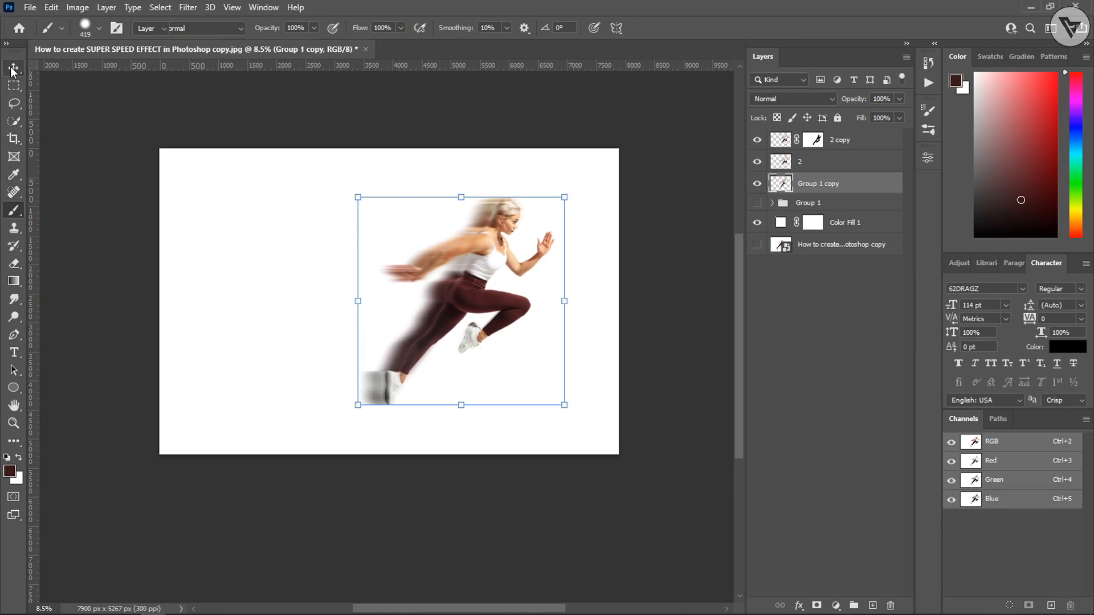
pyautogui.scroll(3, 485, 270)
pyautogui.moveTo(264, 320); pyautogui.dragTo(250, 320)
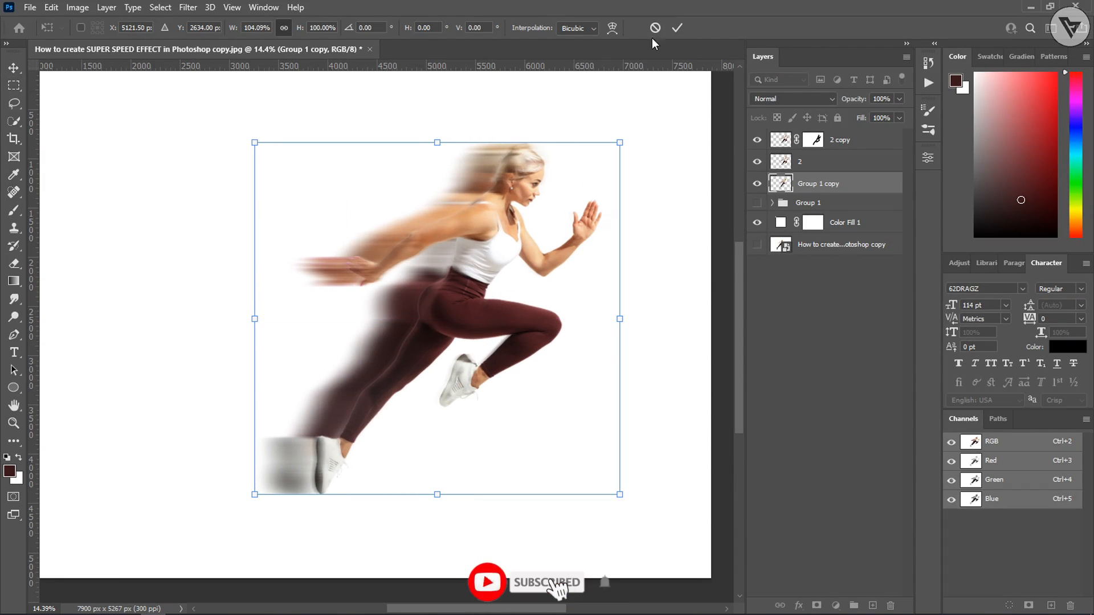
pyautogui.click(677, 28)
# Step: Set the opacity of the Group 1 copy layer to 85% and deselect it
pyautogui.click(898, 100)
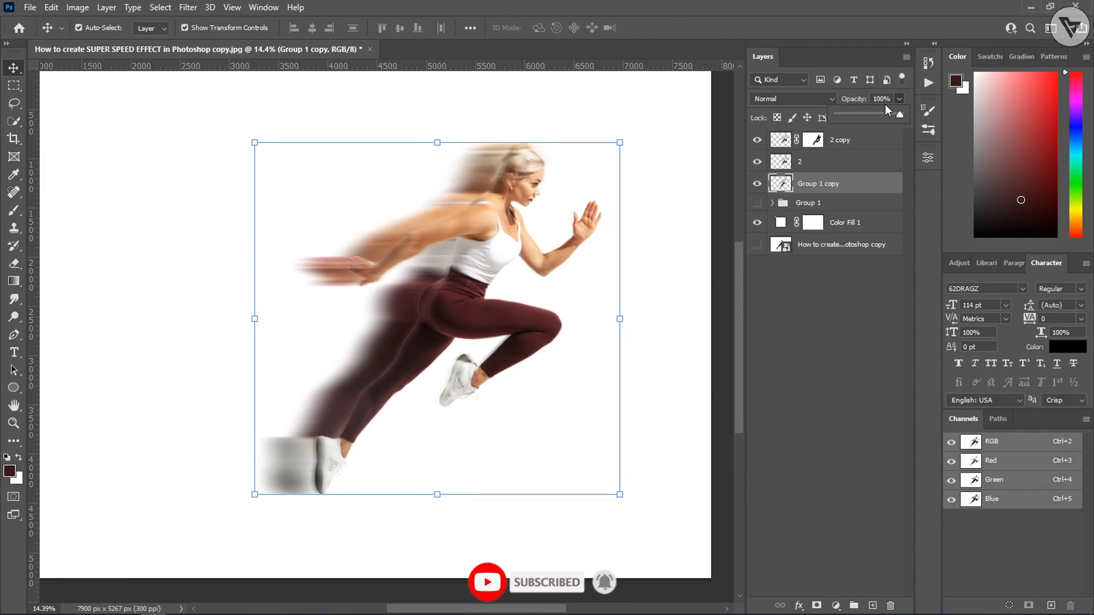
pyautogui.moveTo(890, 99); pyautogui.dragTo(828, 99)
pyautogui.write('910')
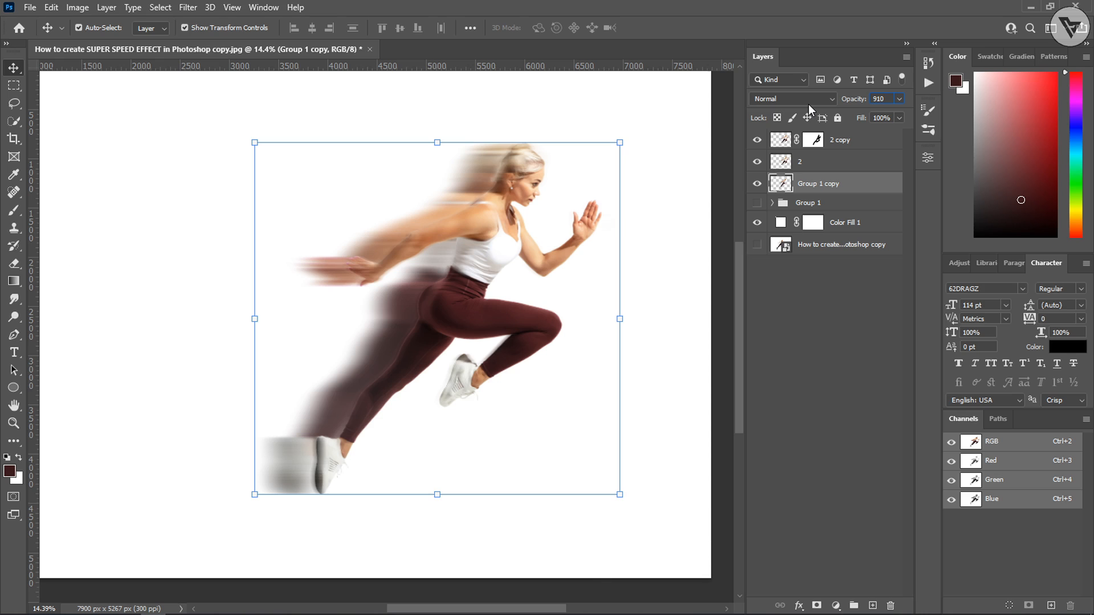
pyautogui.press('BackSpace')
pyautogui.press('BackSpace')
pyautogui.write('0')
pyautogui.press('BackSpace')
pyautogui.press('BackSpace')
pyautogui.write('85')
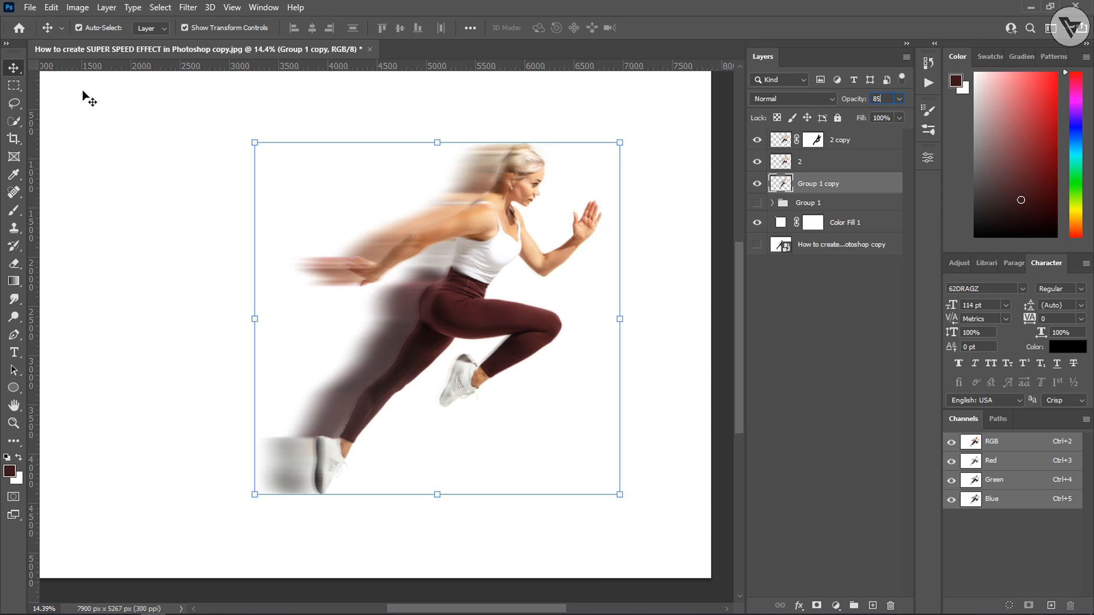
pyautogui.click(182, 98)
pyautogui.scroll(-3, 433, 165)
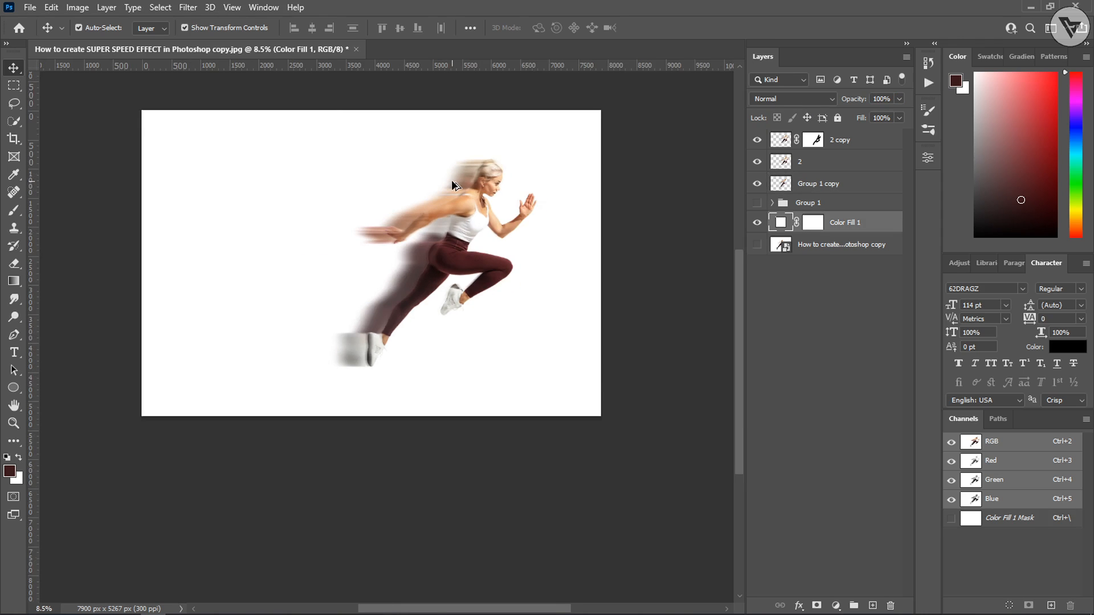
pyautogui.scroll(3, 537, 223)
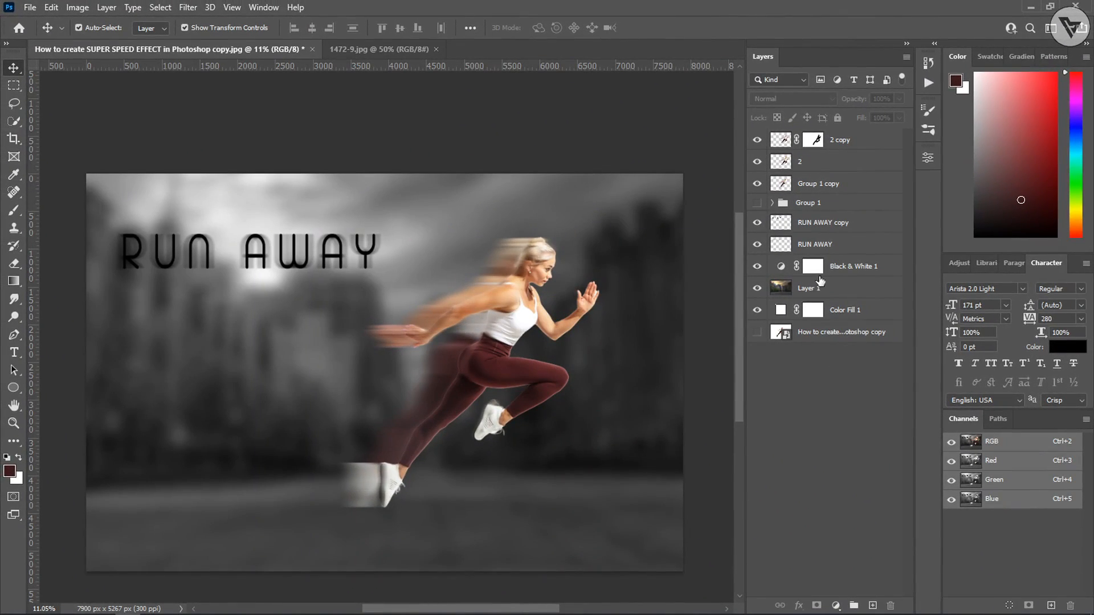
# Step: Compare the finished composition in colour and in black and white by toggling the visibility of the Black & White 1 adjustment layer
pyautogui.click(846, 265)
pyautogui.click(758, 266)
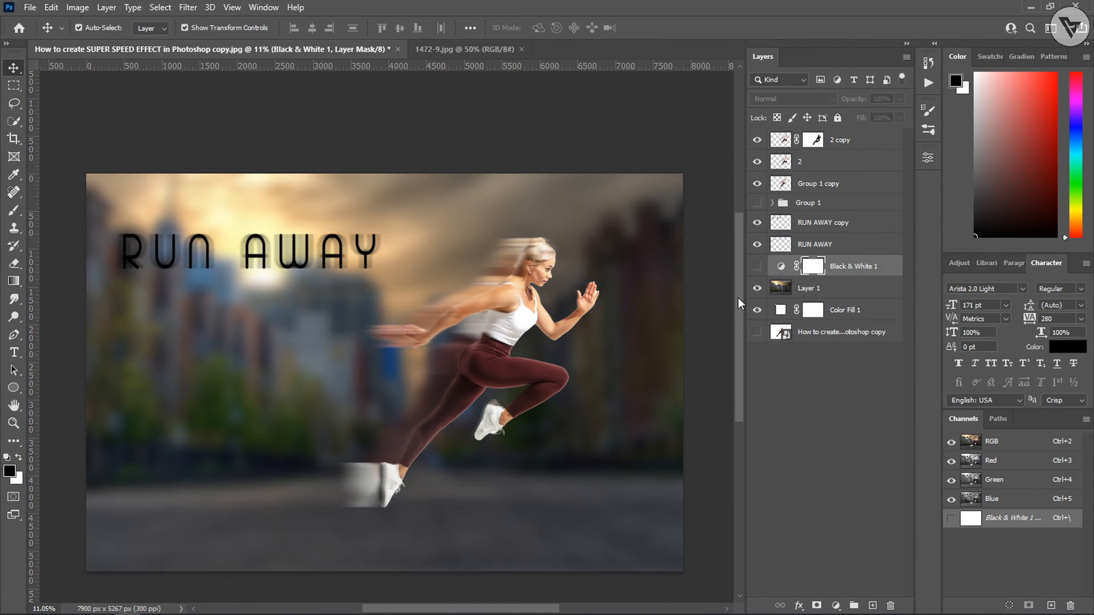
pyautogui.scroll(2, 521, 314)
pyautogui.scroll(-1, 521, 314)
pyautogui.scroll(-3, 521, 314)
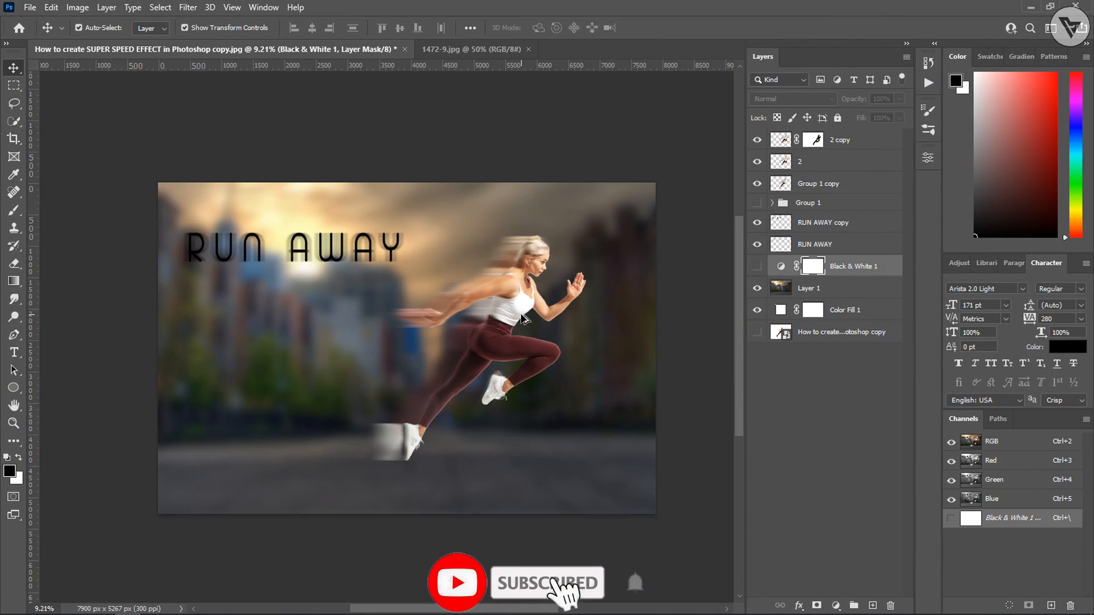
pyautogui.scroll(1, 524, 318)
pyautogui.click(758, 266)
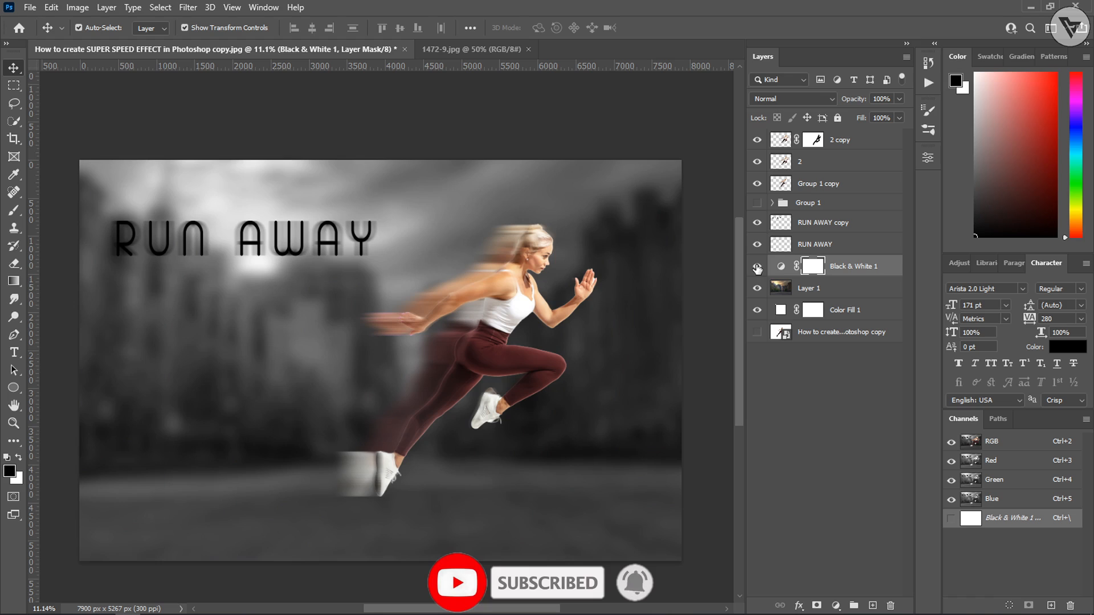
pyautogui.click(454, 323)
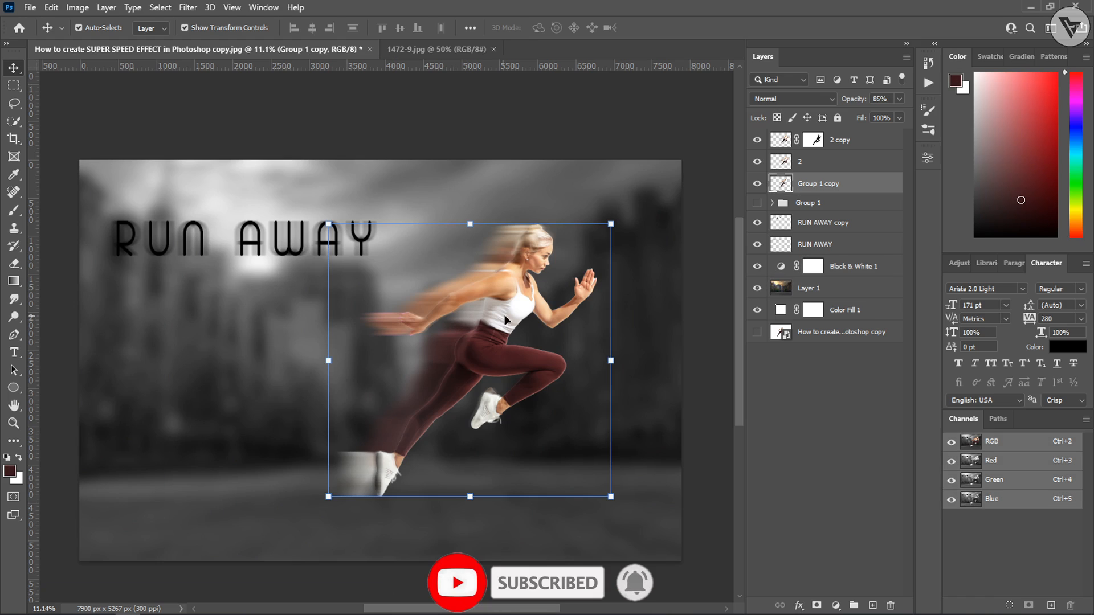
pyautogui.click(883, 170)
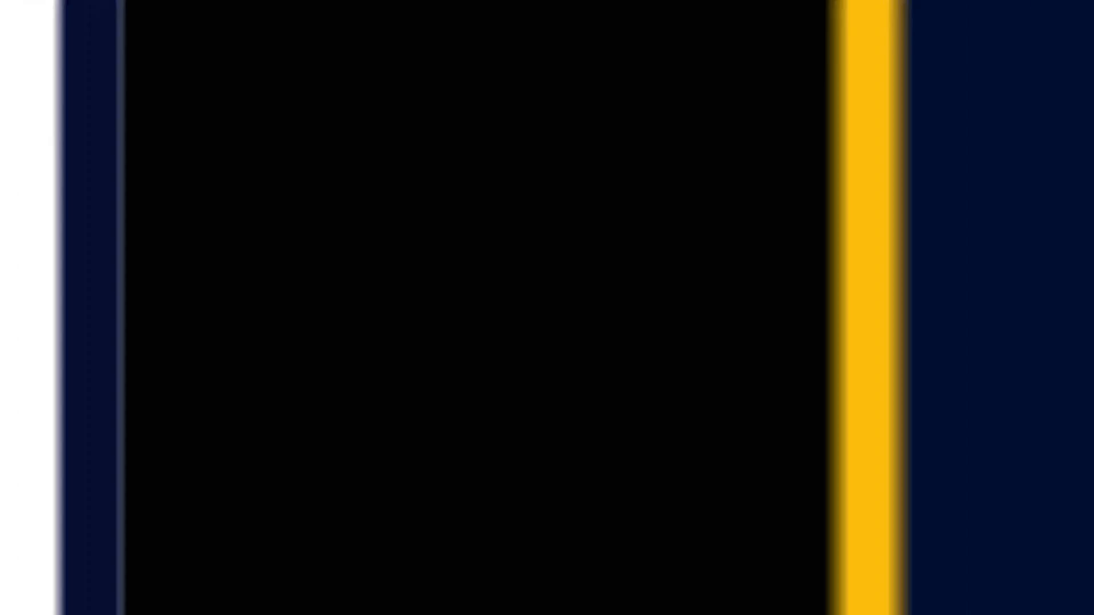